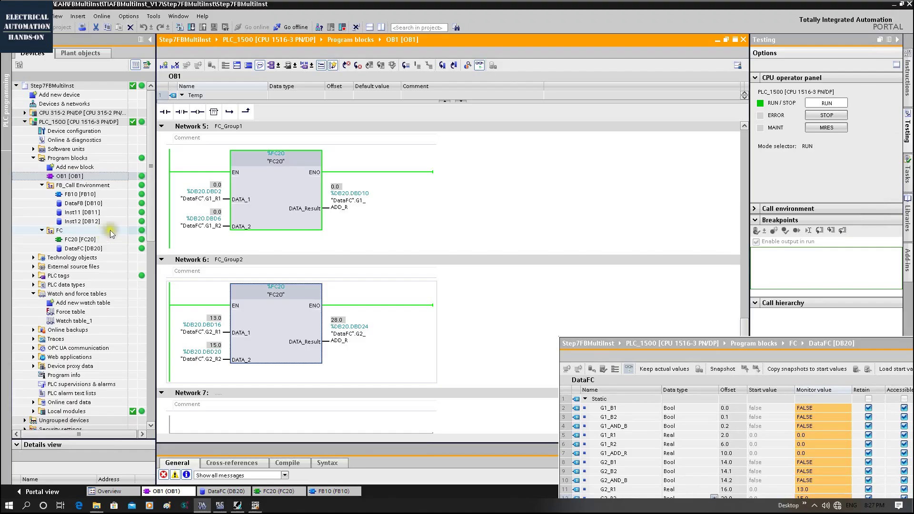
click(267, 178)
click(281, 318)
click(278, 309)
click(295, 318)
Step: Switch to the web browser and read the Siemens FAQ on monitoring a block with the desired call environment in STEP 7
key(alt+Tab)
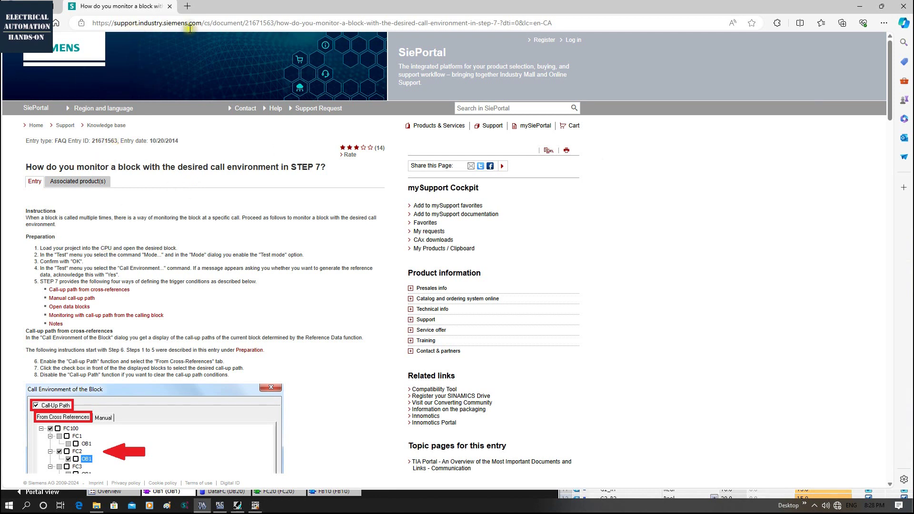
double_click(92, 140)
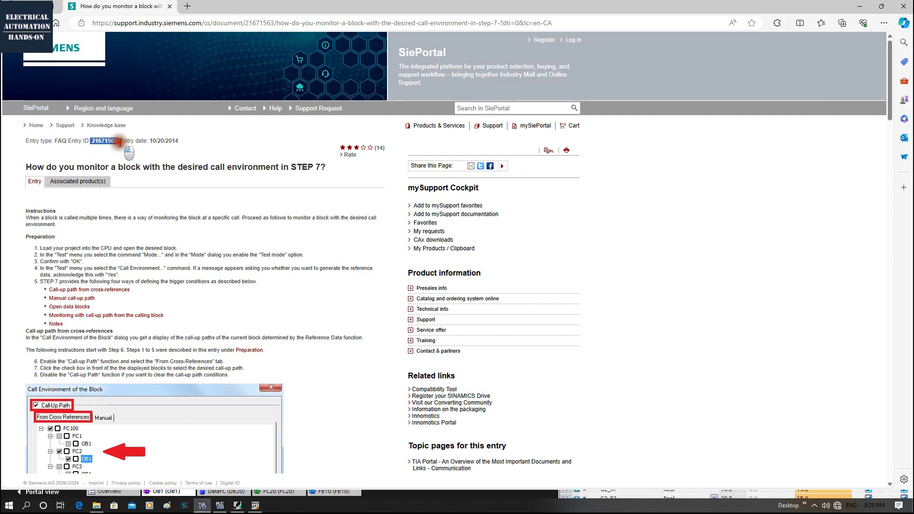
drag(289, 167, 321, 167)
click(242, 187)
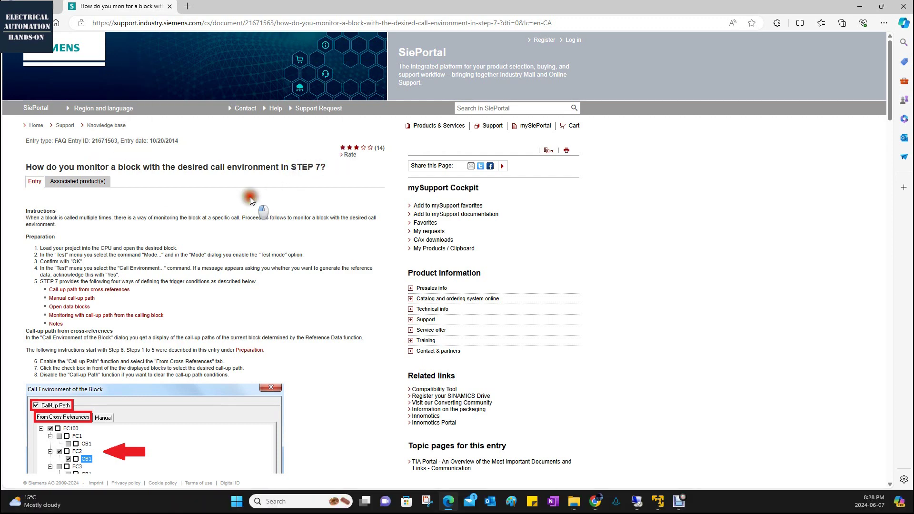
drag(177, 167, 281, 173)
click(144, 193)
drag(261, 255, 284, 255)
scroll(287, 310, down, 2)
scroll(287, 315, down, 5)
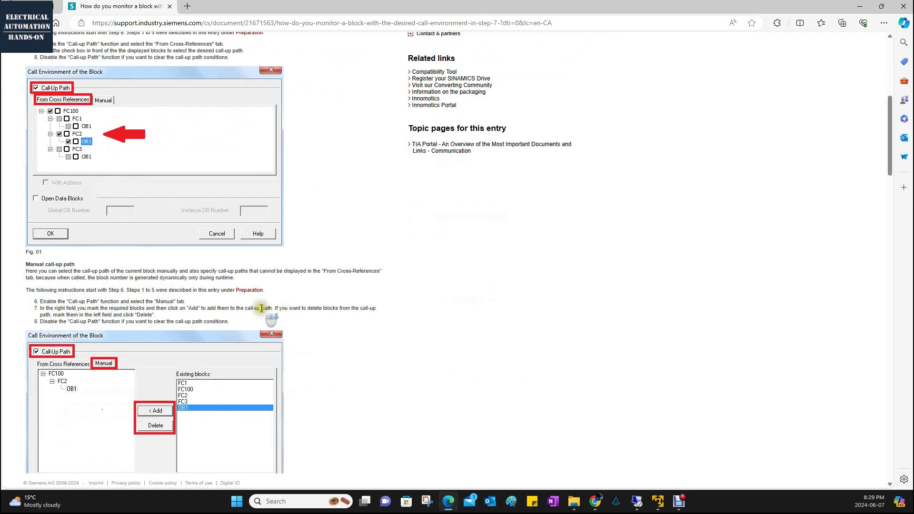
scroll(182, 236, up, 2)
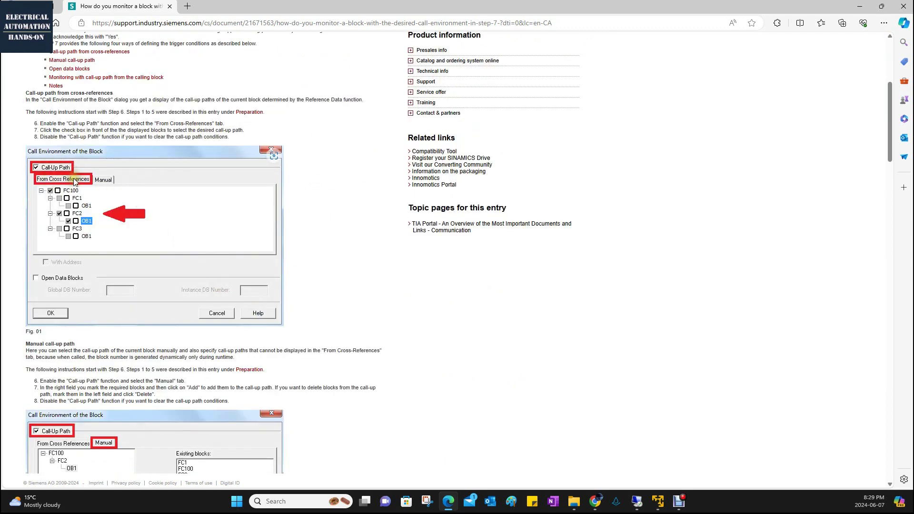
scroll(328, 290, down, 2)
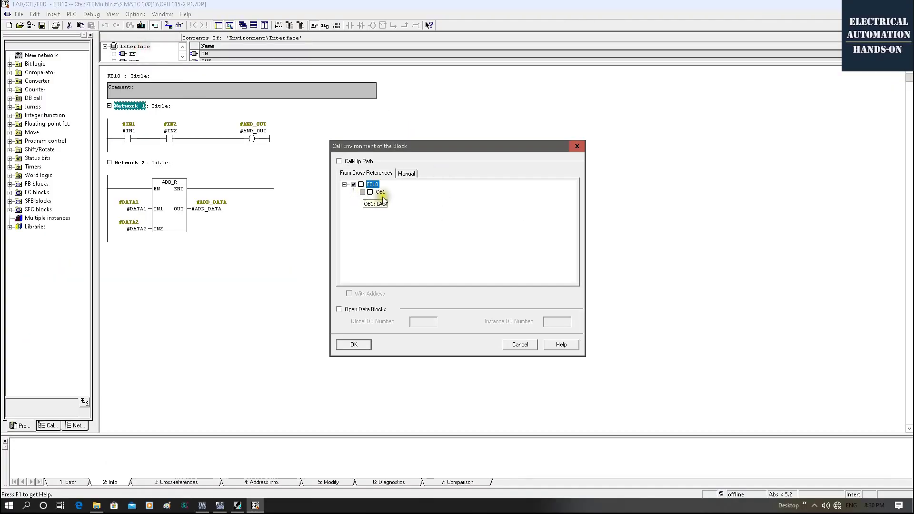
Step: Enable the Open Data Blocks condition in FB10's call environment and go to its instance DB number
click(354, 309)
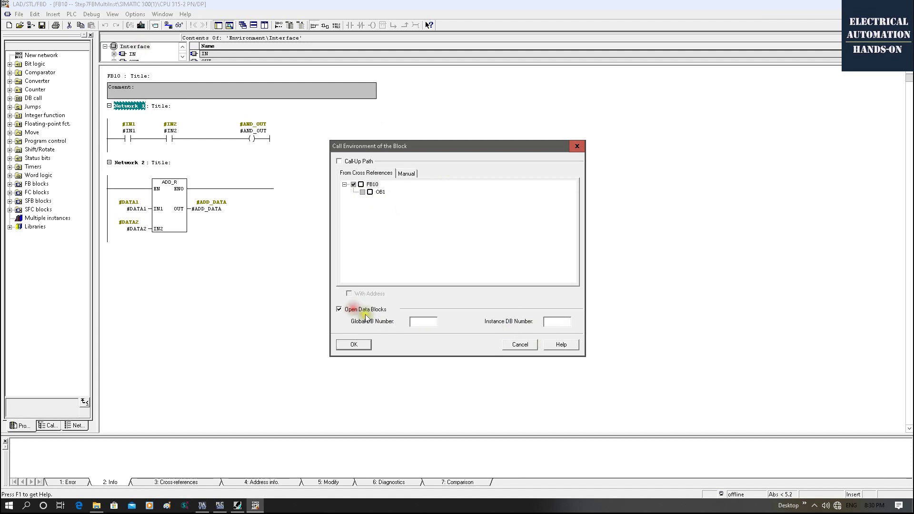
click(556, 322)
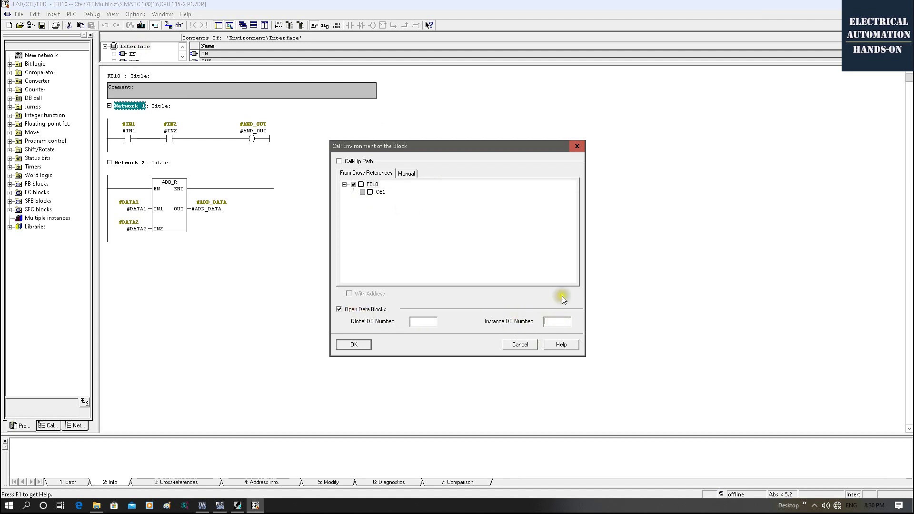
key(Return)
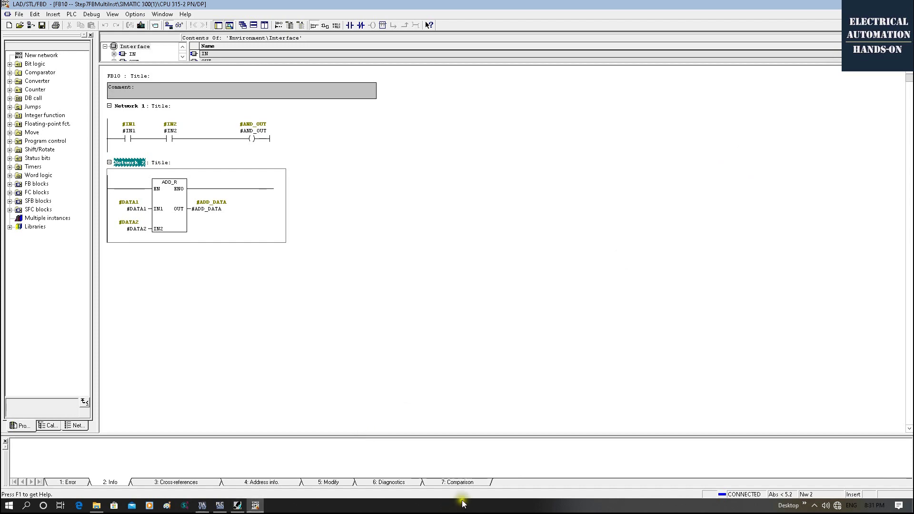
Step: Switch to TIA Portal and stop monitoring OB1
click(202, 505)
click(287, 205)
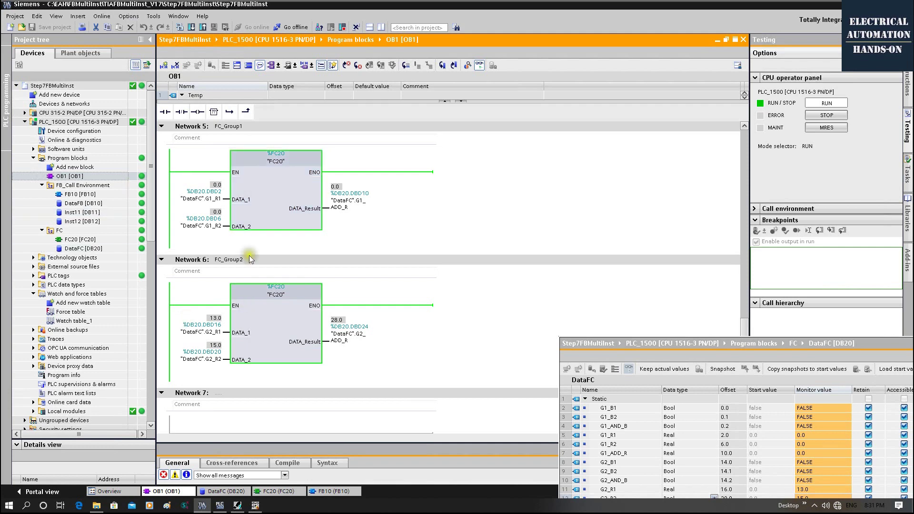
scroll(264, 256, up, 10)
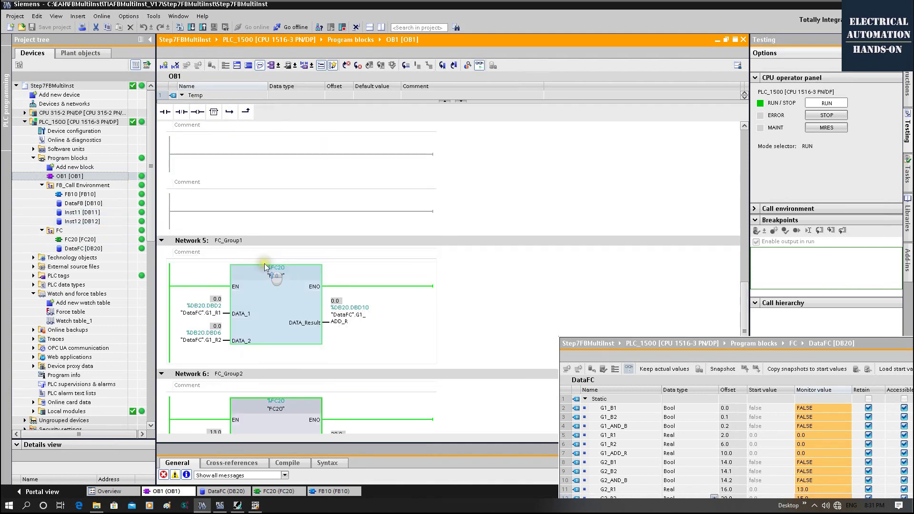
click(479, 65)
Step: Examine the FB10 calls in networks 2 and 3 and the FC20 calls in networks 5 and 6 of OB1
scroll(280, 228, down, 1)
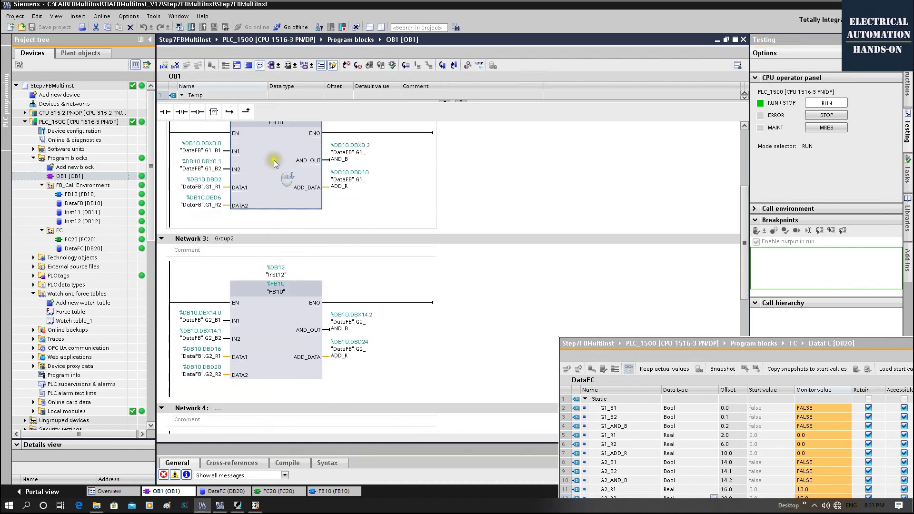
scroll(234, 185, up, 2)
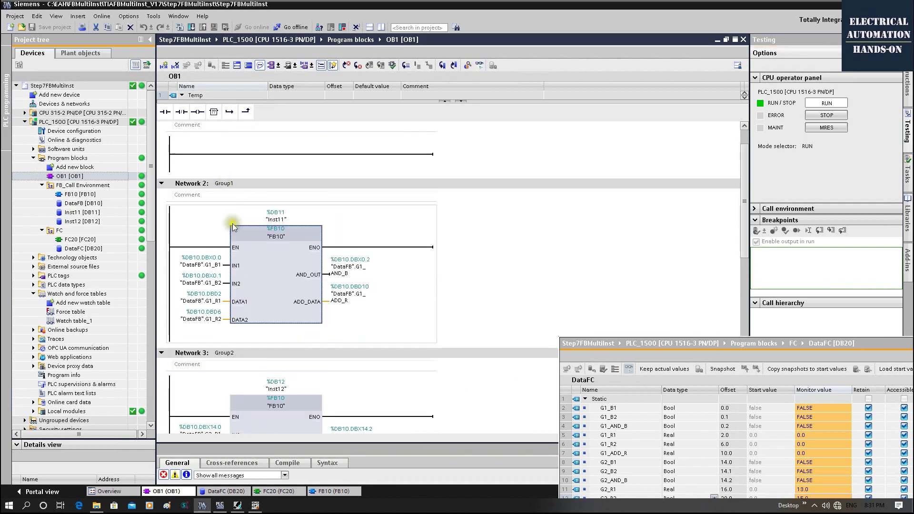
scroll(248, 285, down, 2)
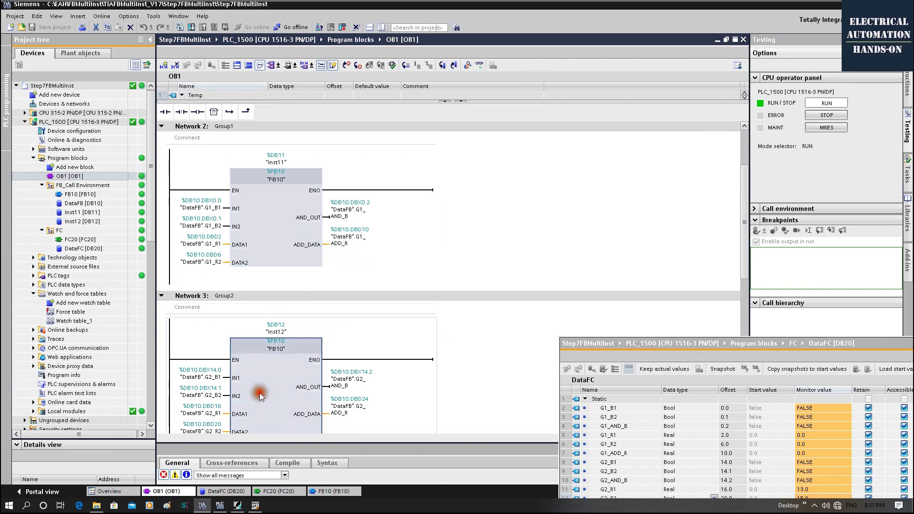
scroll(258, 393, down, 5)
click(276, 300)
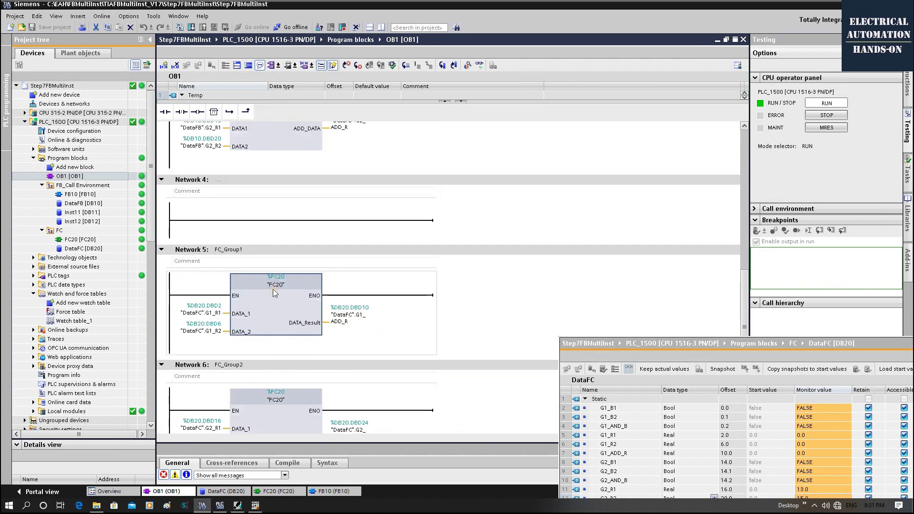
scroll(273, 289, down, 1)
click(269, 370)
click(250, 239)
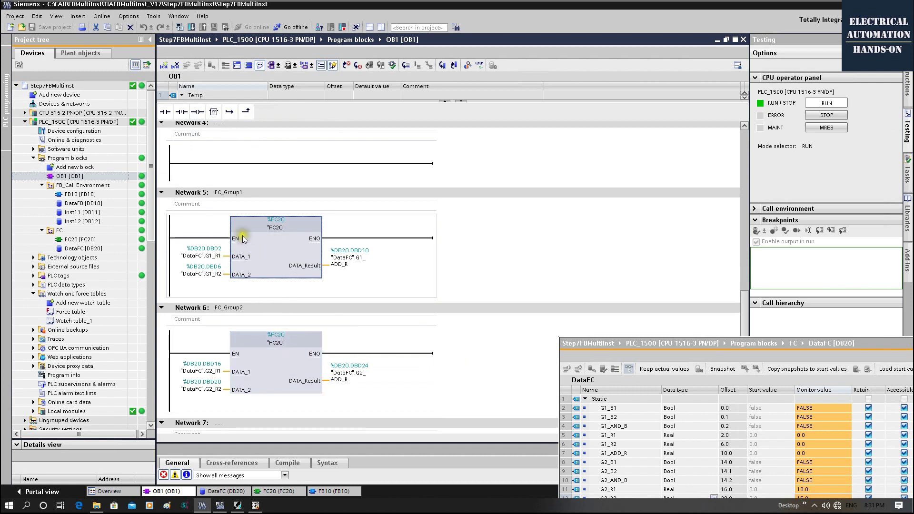
Step: Open FC20 from its call in network 5 and examine its interface parameters and ADD instruction
right_click(286, 243)
right_click(258, 244)
double_click(258, 244)
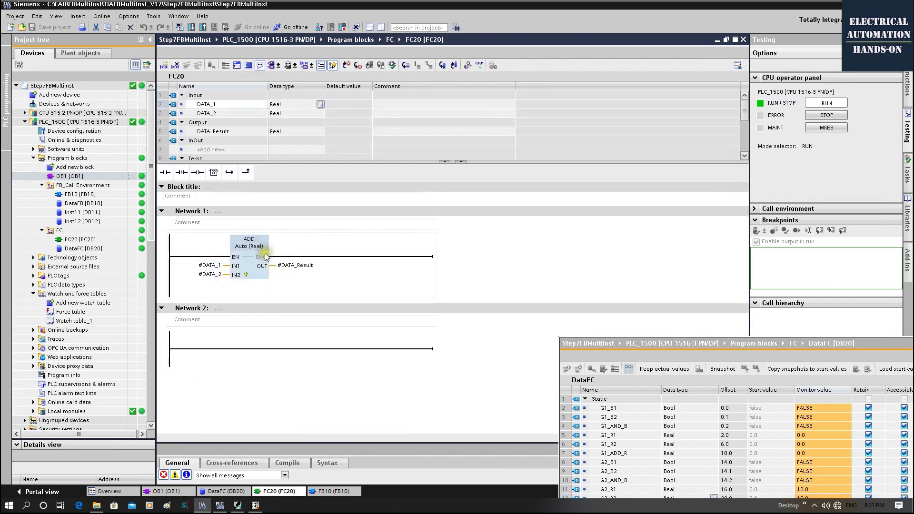
click(211, 106)
click(280, 267)
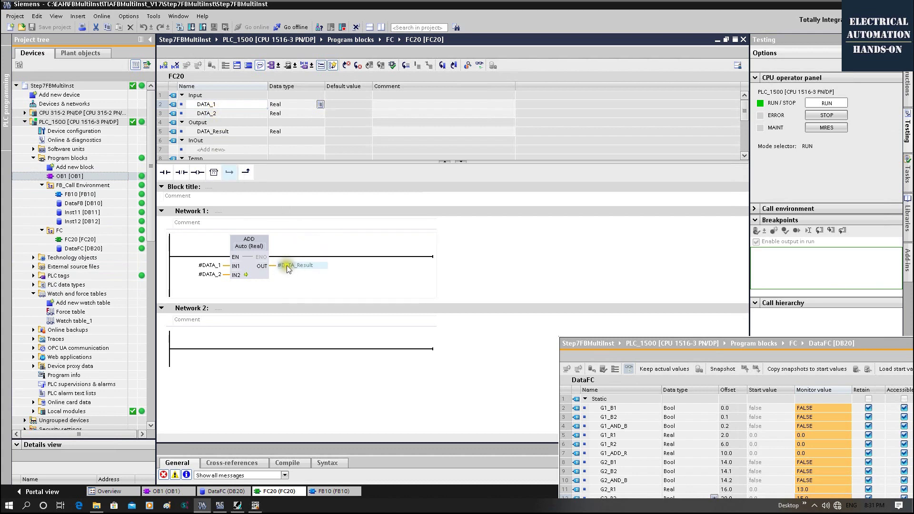
Step: Reposition the floating DataFC window so all its tags are in view, and close FC20
mouse_move(583, 342)
mouse_down()
mouse_move(526, 170)
mouse_move(790, 222)
mouse_up()
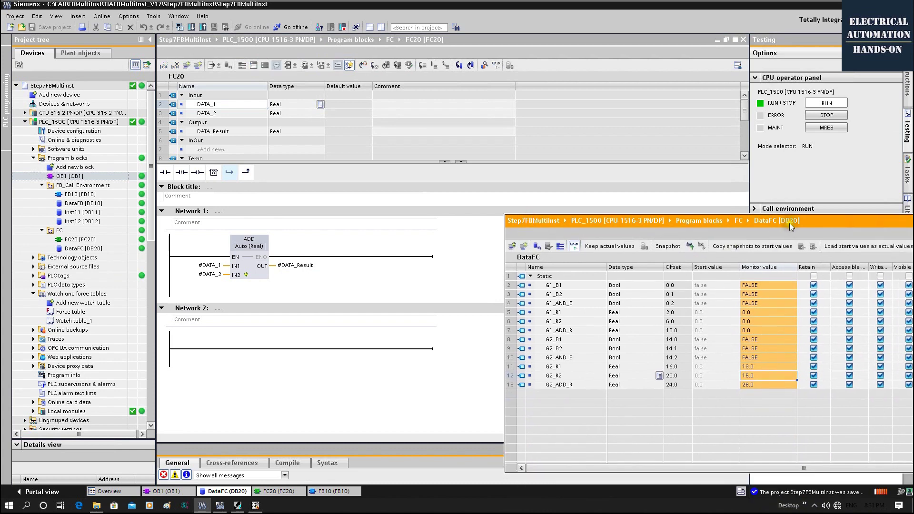
click(745, 40)
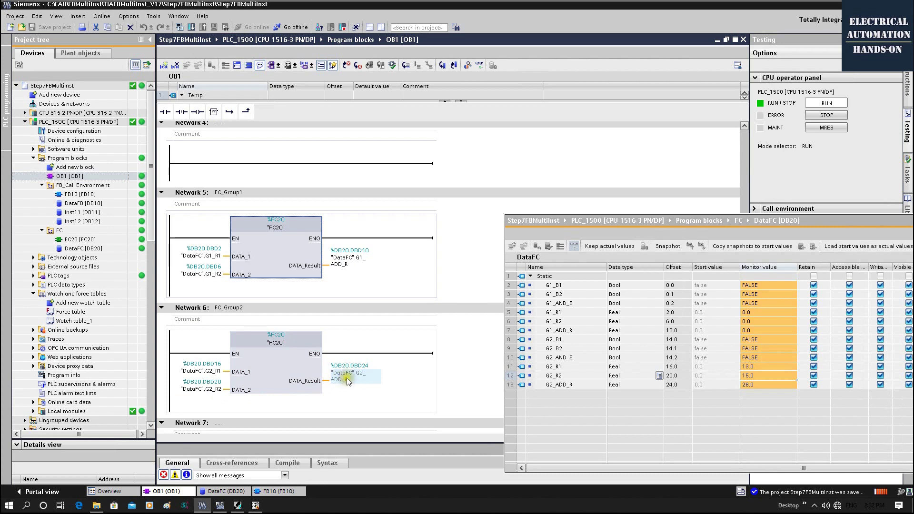
Step: Start monitoring OB1 and compare the values at both FC20 calls with the G1 and G2 tags in DataFC
click(309, 357)
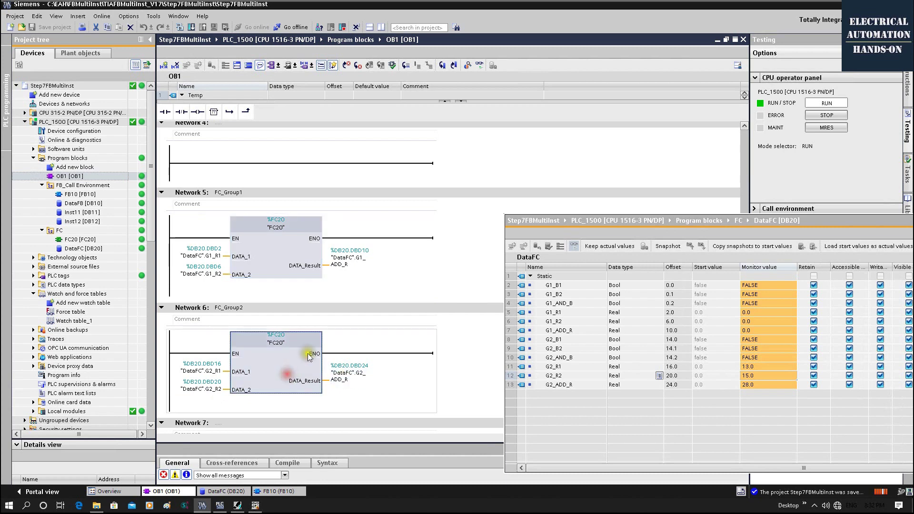
click(481, 66)
scroll(468, 260, down, 2)
click(267, 223)
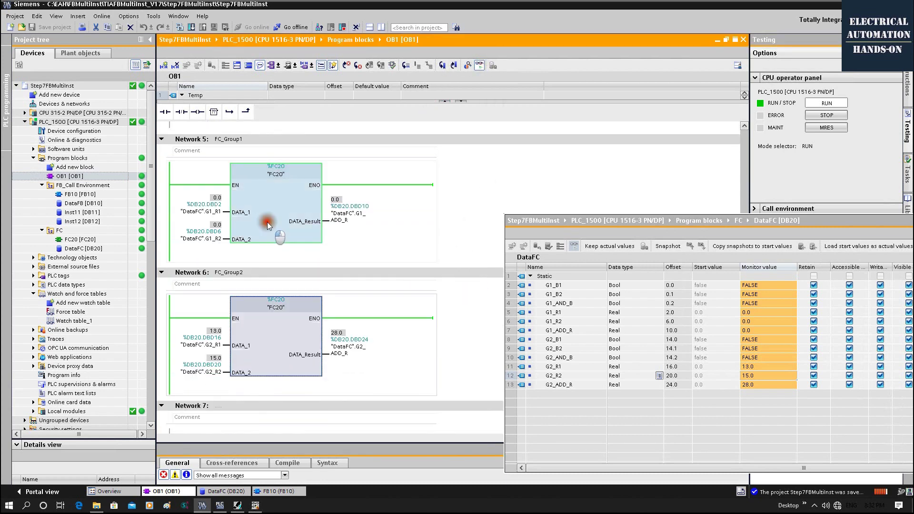
click(767, 367)
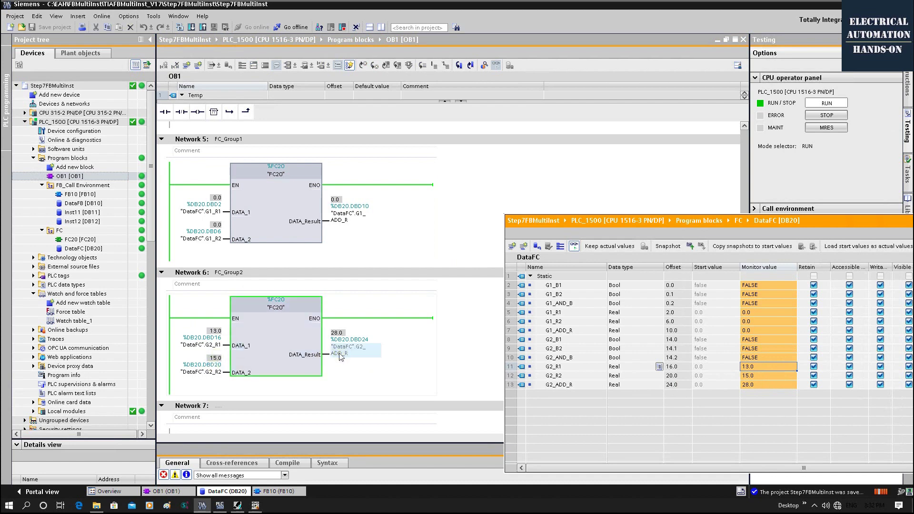
click(269, 212)
click(266, 238)
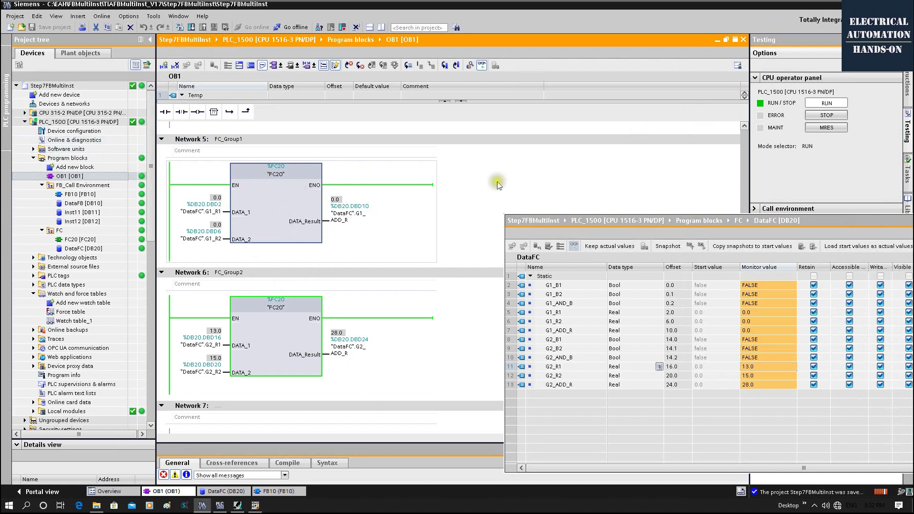
right_click(259, 198)
mouse_move(363, 205)
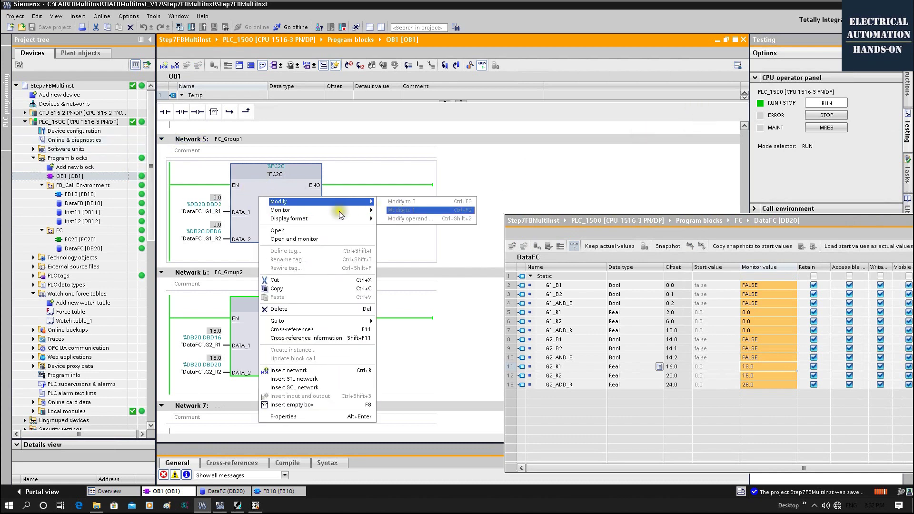
mouse_move(339, 211)
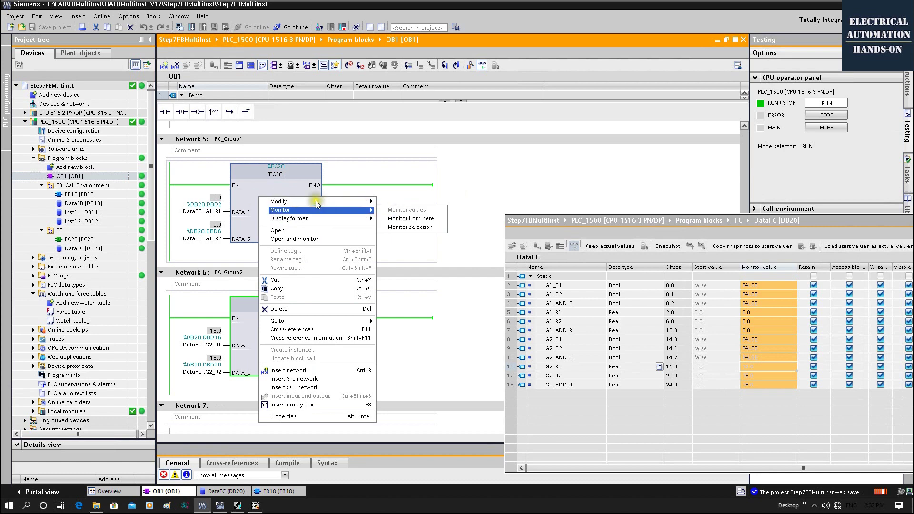
click(271, 176)
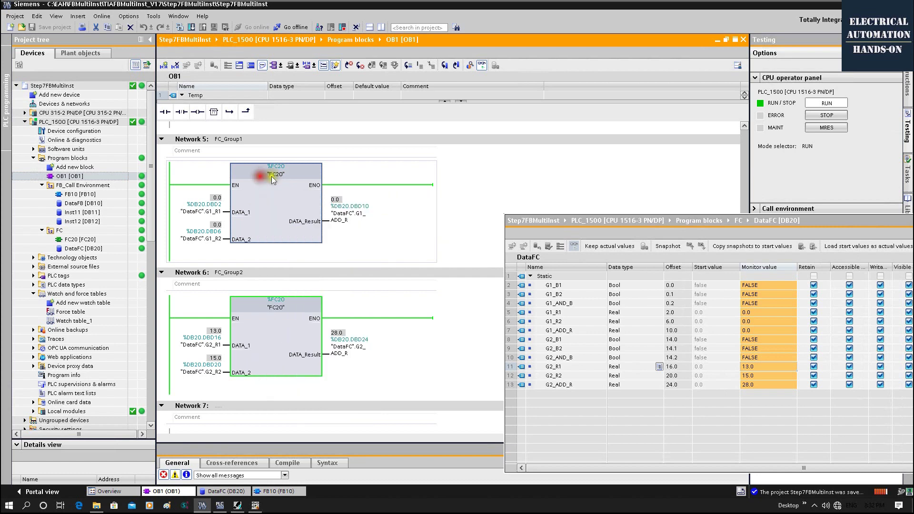
Step: Open FC20 from its call in network 6 and monitor it with the DataFC window placed alongside
click(234, 298)
click(281, 330)
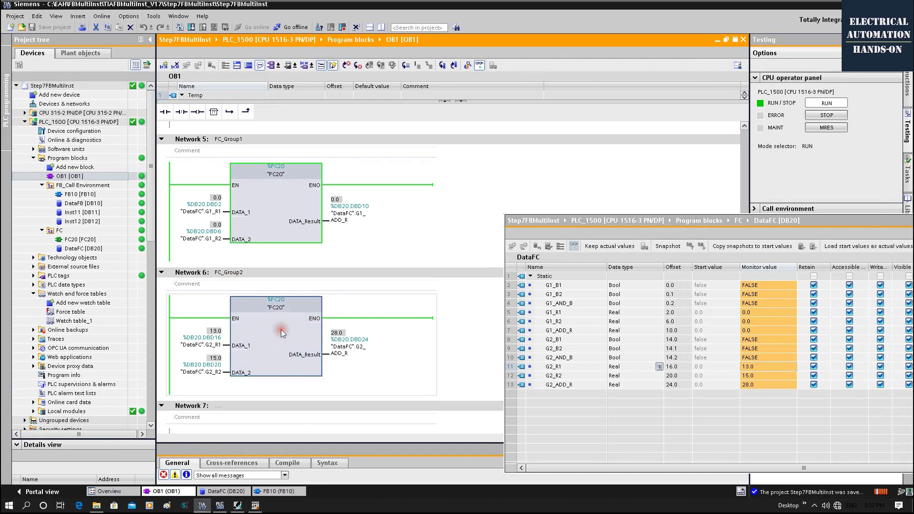
double_click(281, 330)
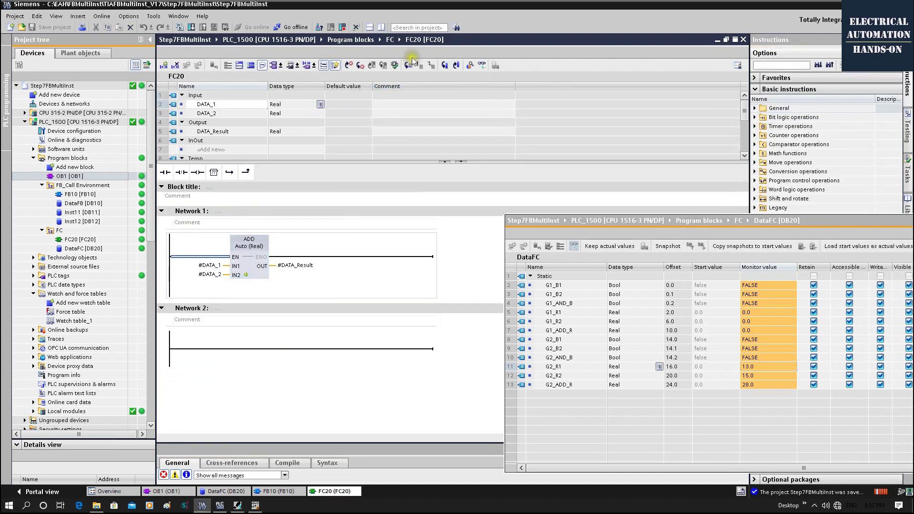
click(482, 65)
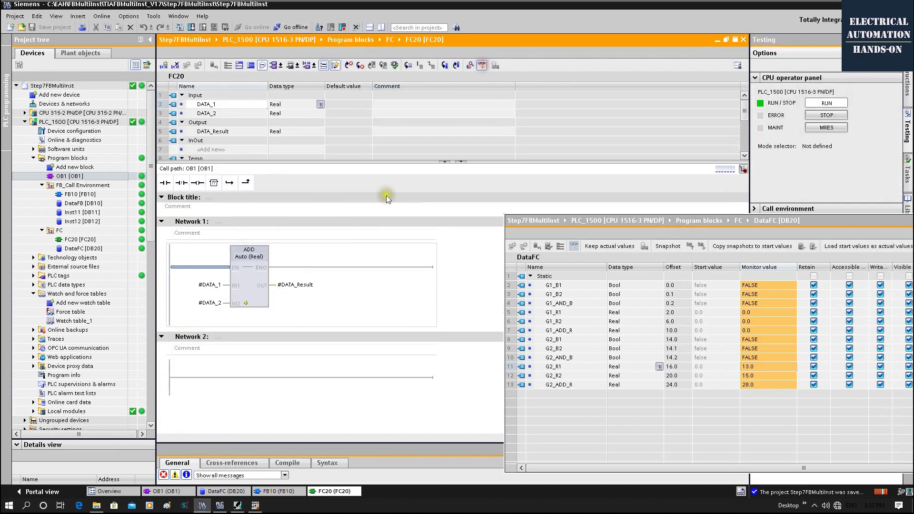
drag(572, 222, 726, 70)
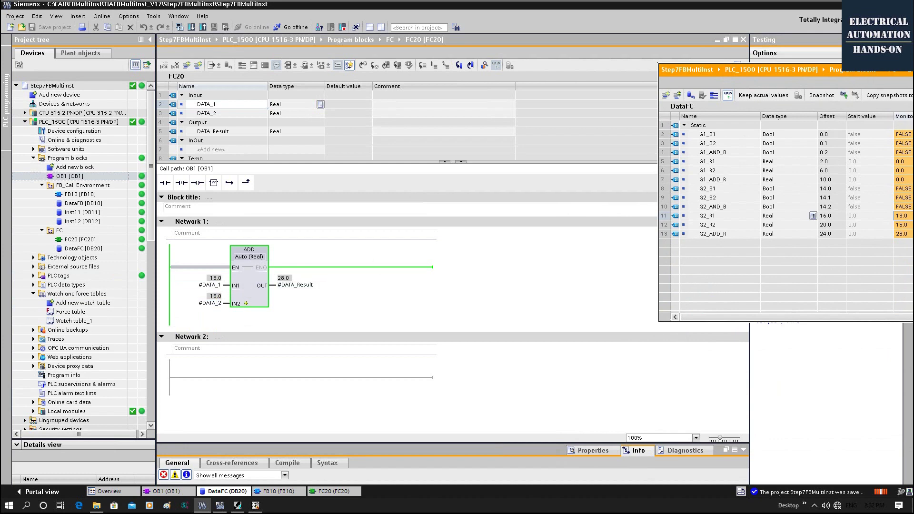
drag(855, 75, 632, 202)
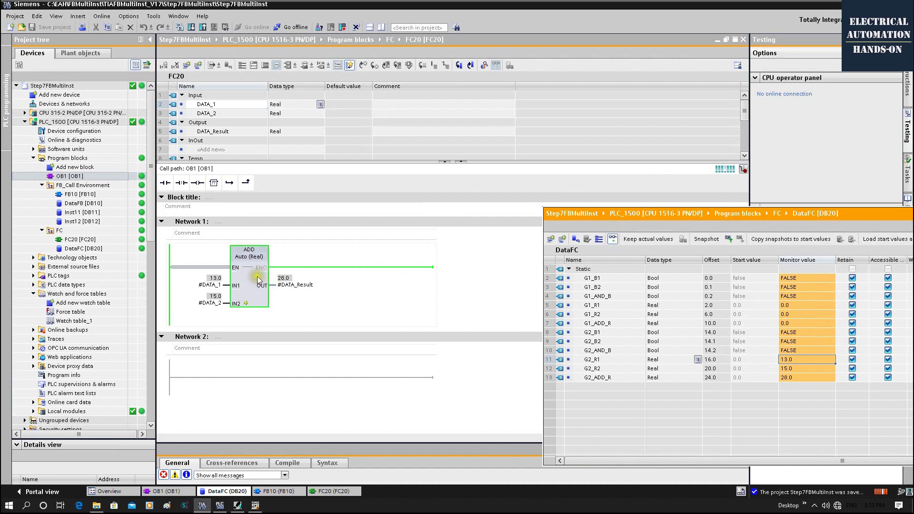
Step: Set FC20's call environment to its OB1 call in network 5 (FC_Group1), widening the call details so both entries are readable
click(743, 169)
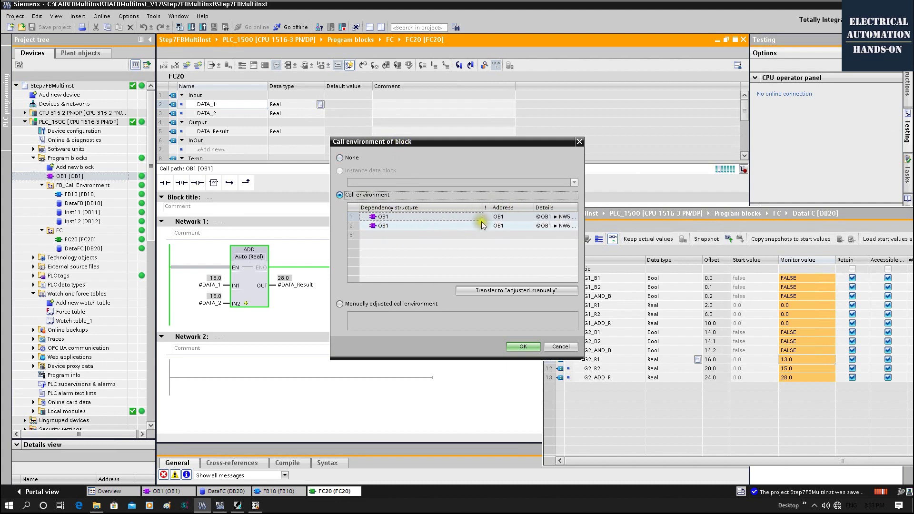
drag(485, 208, 427, 215)
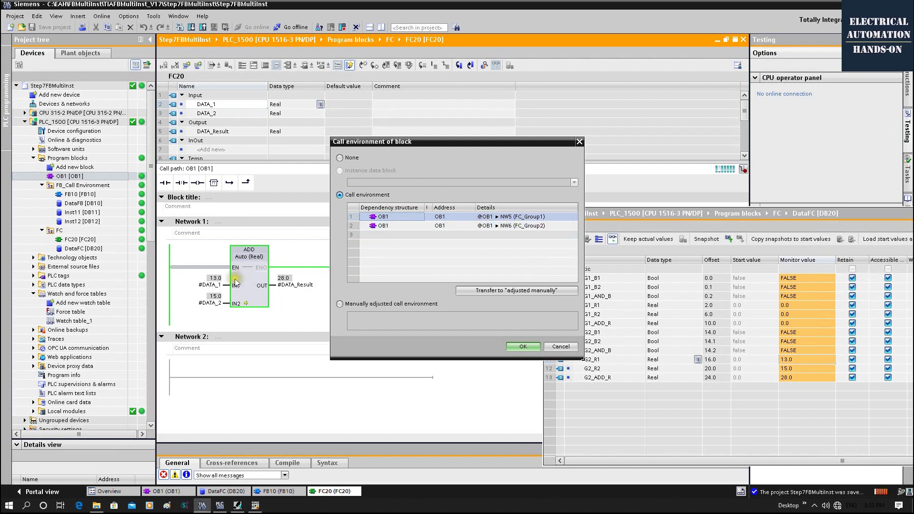
click(541, 227)
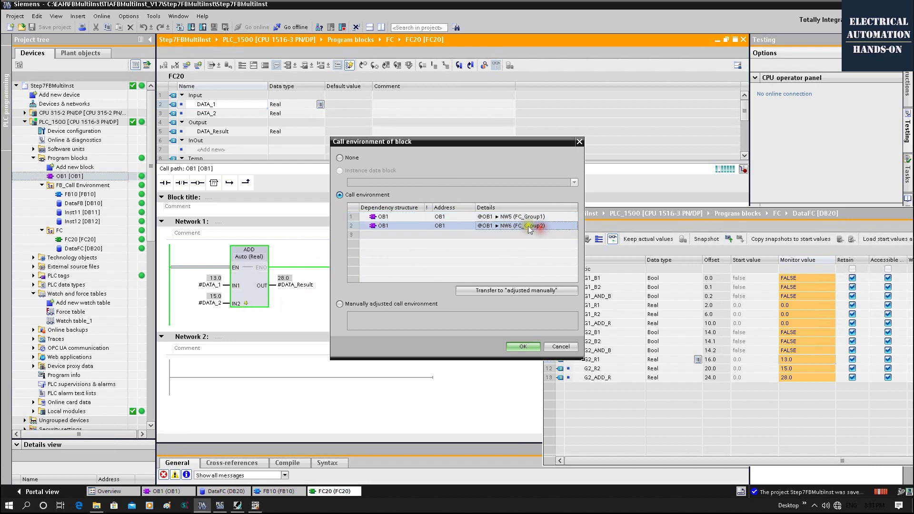
click(533, 217)
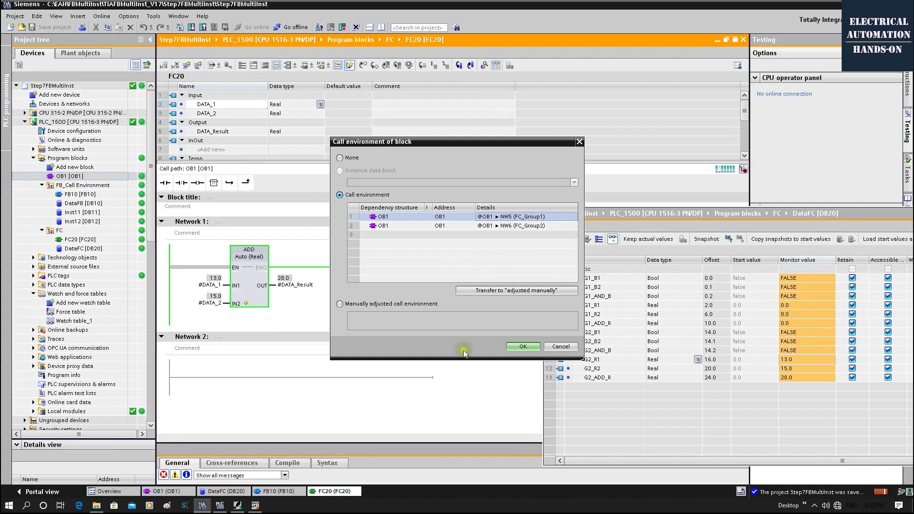
click(520, 347)
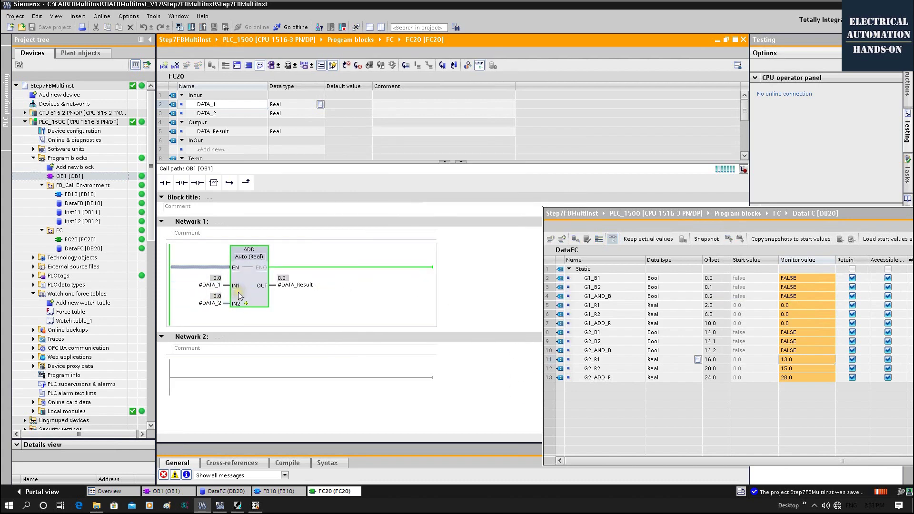
Step: Modify the monitored values in DataFC, setting G1_R1 to 2 and G1_R2 to 3
double_click(790, 305)
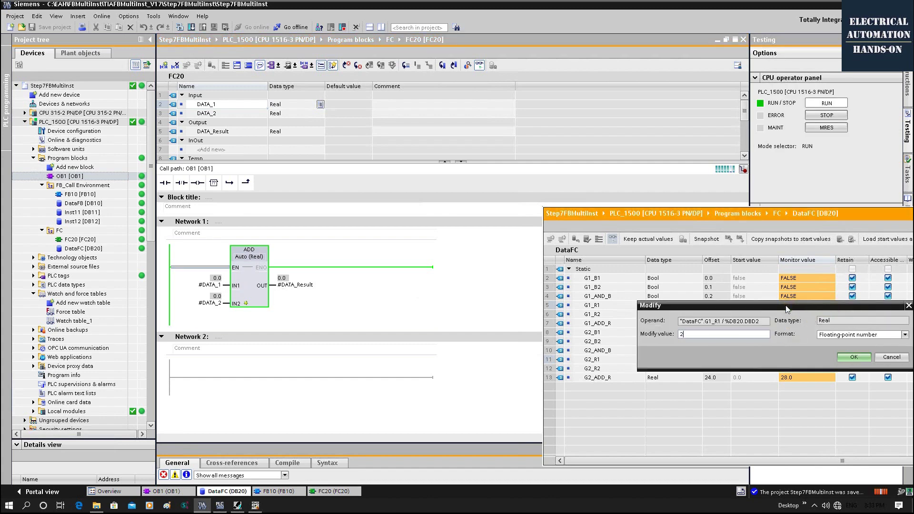
text(2)
key(Return)
double_click(788, 314)
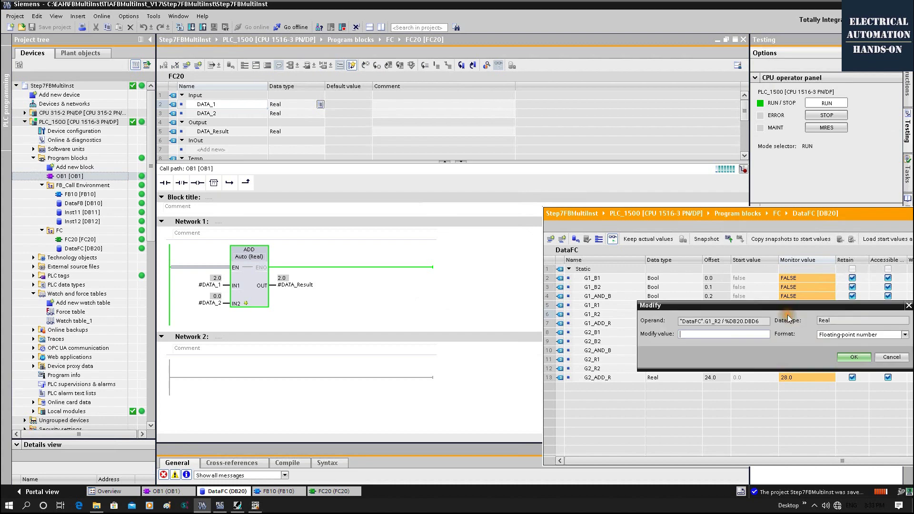
text(3)
key(Return)
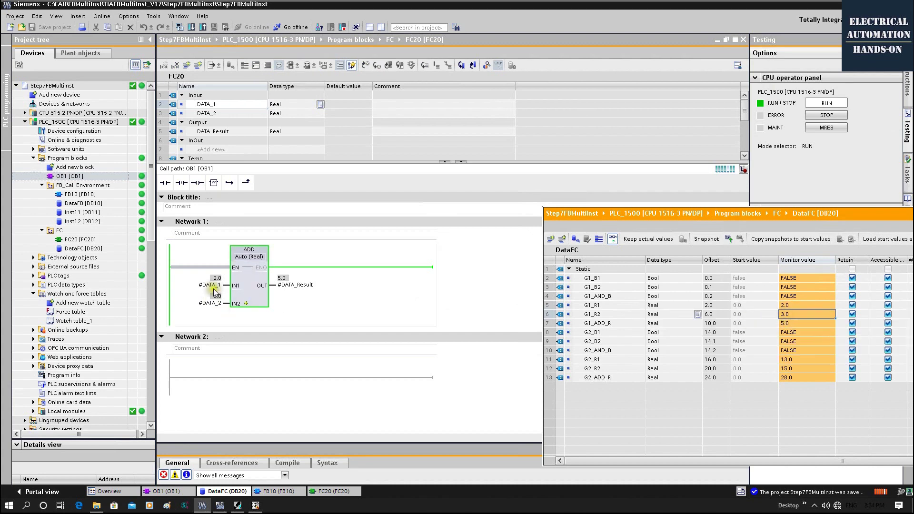
Step: Switch FC20's call environment to its OB1 call in network 6 and review the available call environment options
click(743, 171)
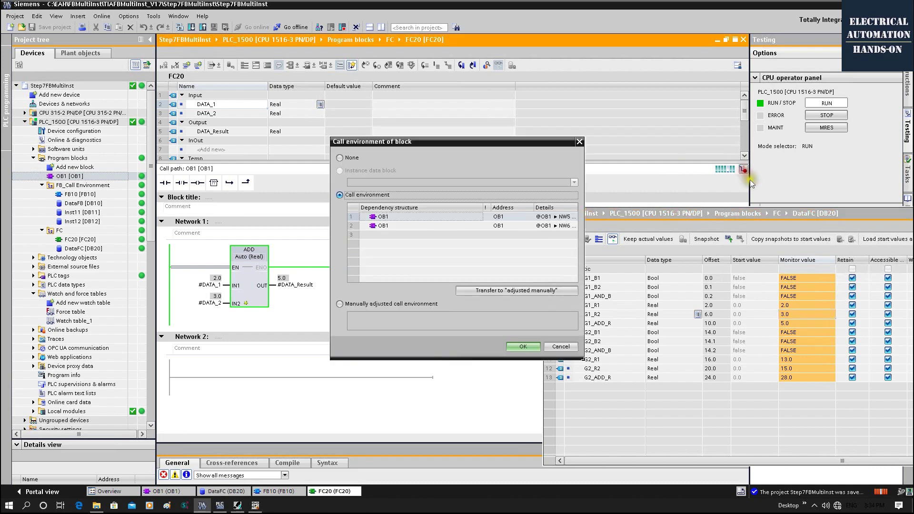
click(394, 226)
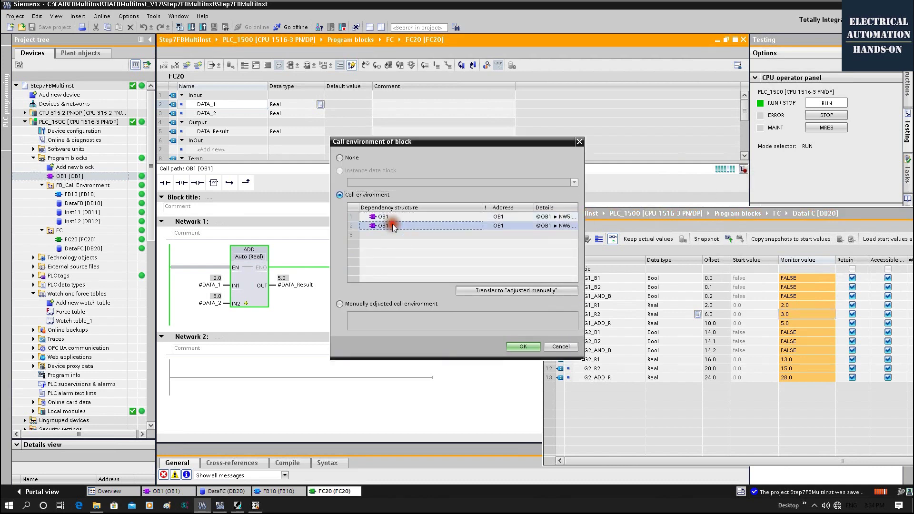
click(524, 346)
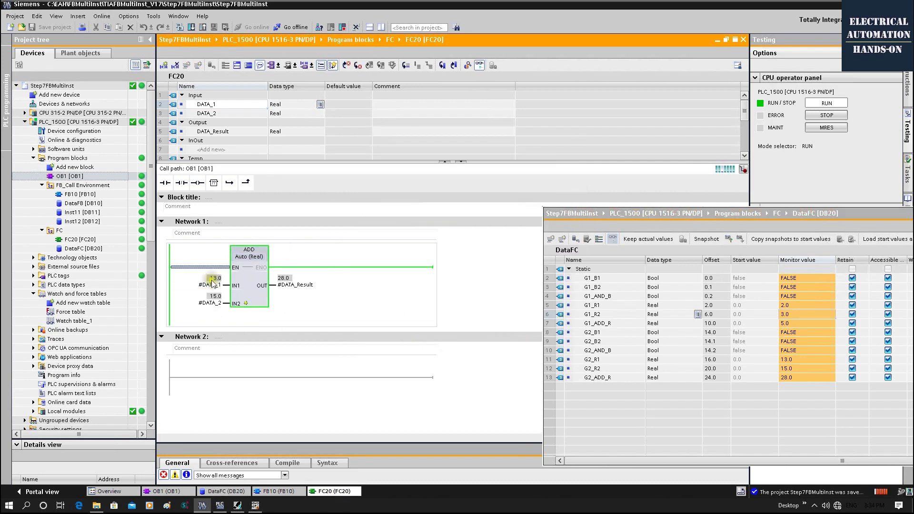
click(744, 171)
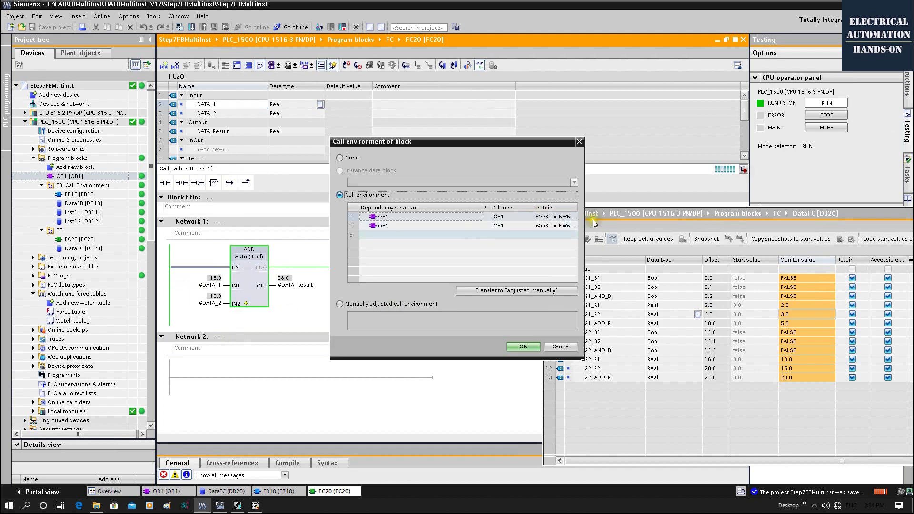
click(579, 141)
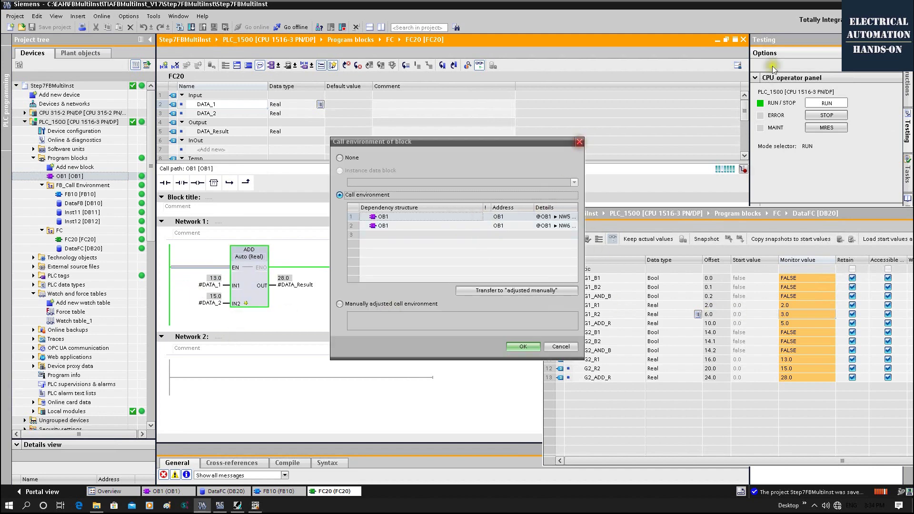
Step: Close FC20, reopen it from its call in network 5 of OB1, and start monitoring it
click(743, 40)
scroll(400, 248, down, 5)
scroll(393, 224, down, 3)
click(271, 203)
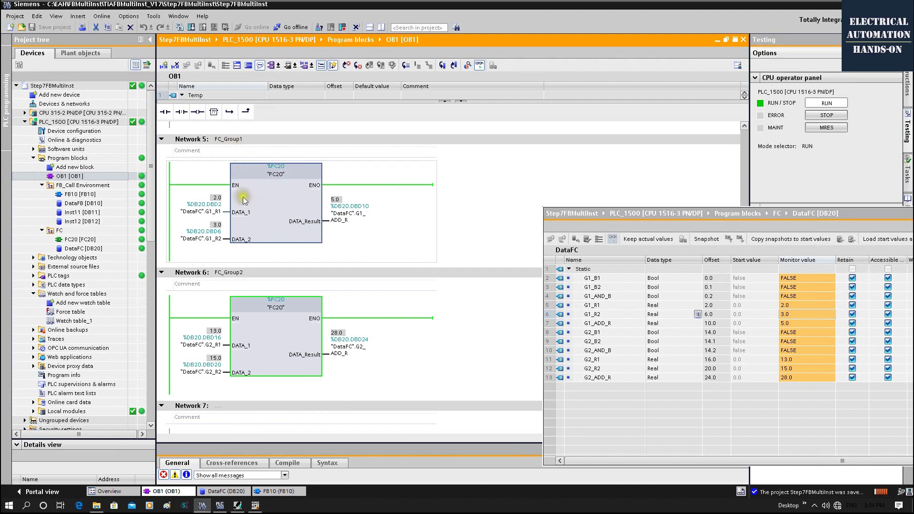
double_click(276, 204)
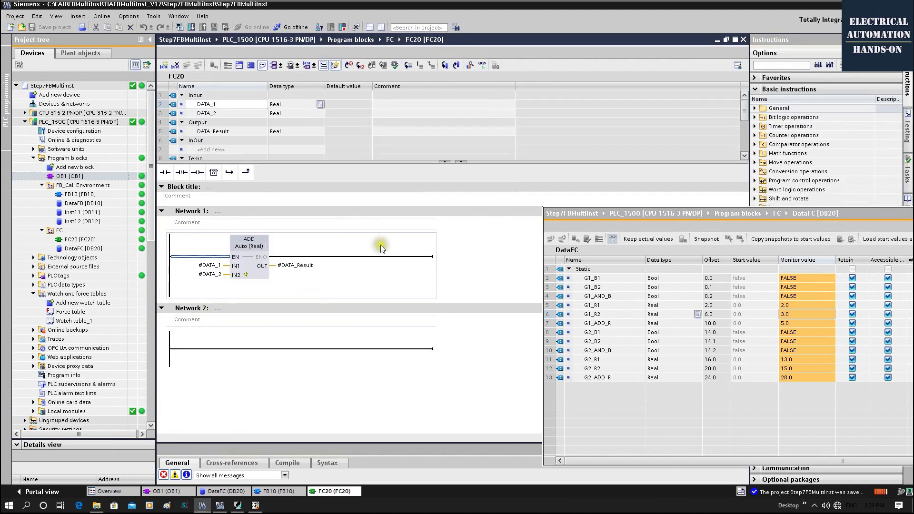
click(482, 65)
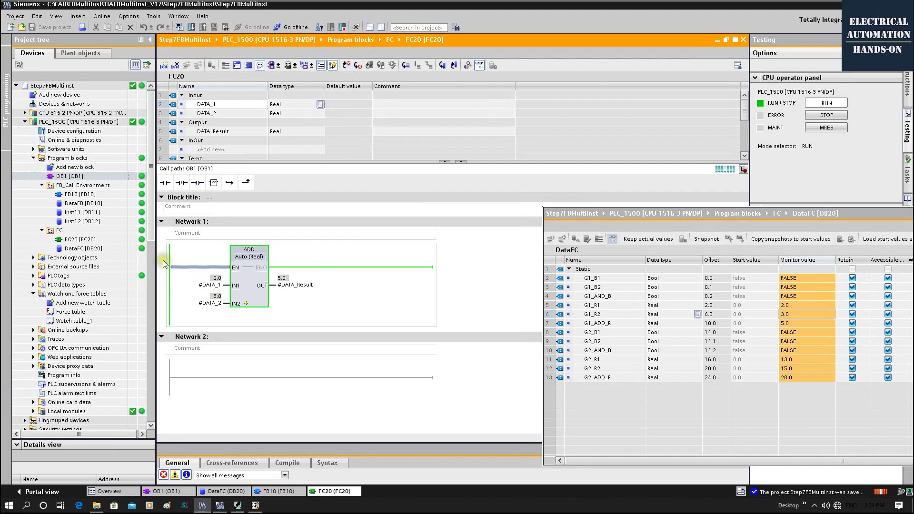
Step: Review FC20's call environment options without changing them, and stop monitoring the block
click(743, 169)
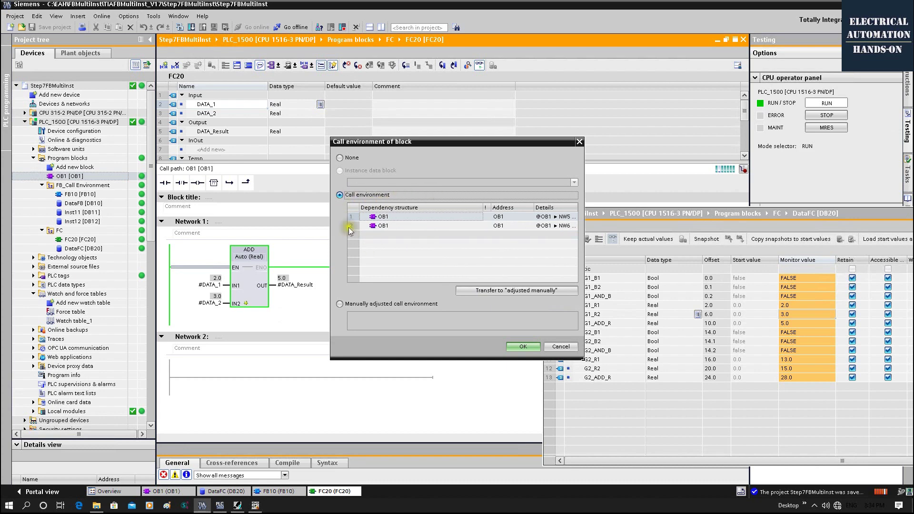
click(580, 141)
click(480, 64)
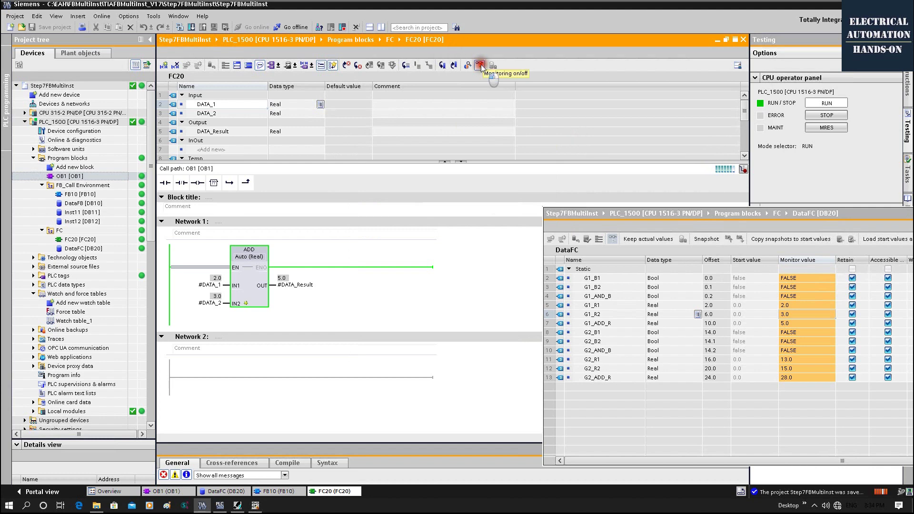
Step: Close the floating DataFC window and the FC20 block to return to OB1
drag(833, 213, 653, 242)
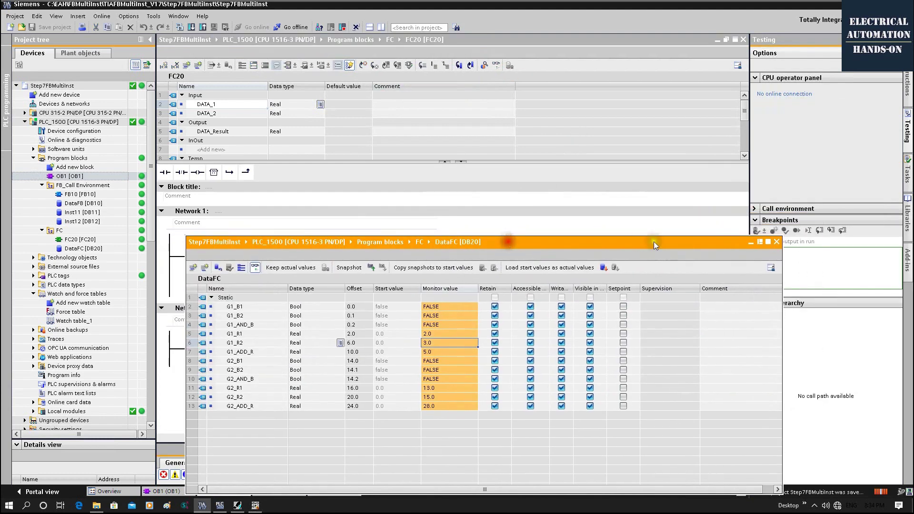
click(783, 241)
click(743, 40)
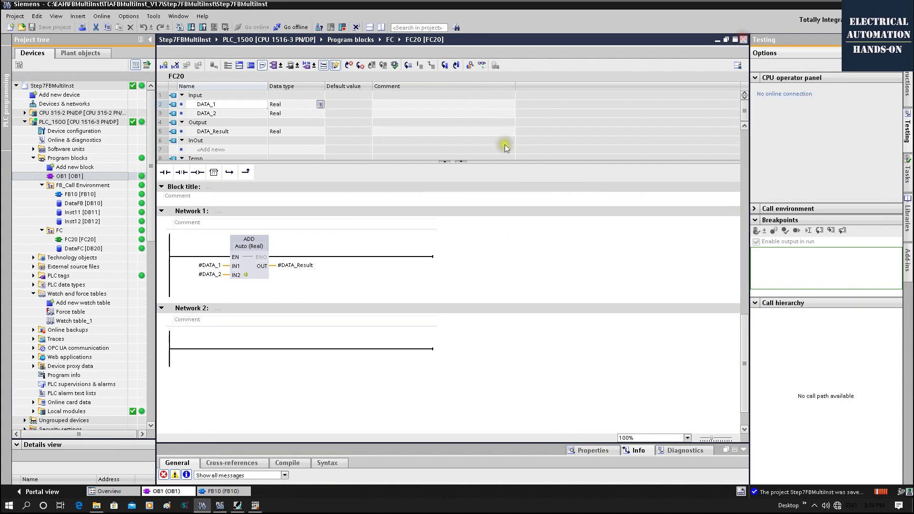
Step: Open FB10 from its Inst11 call in OB1, examine its monitored AND and ADD logic, and close it
scroll(447, 224, up, 10)
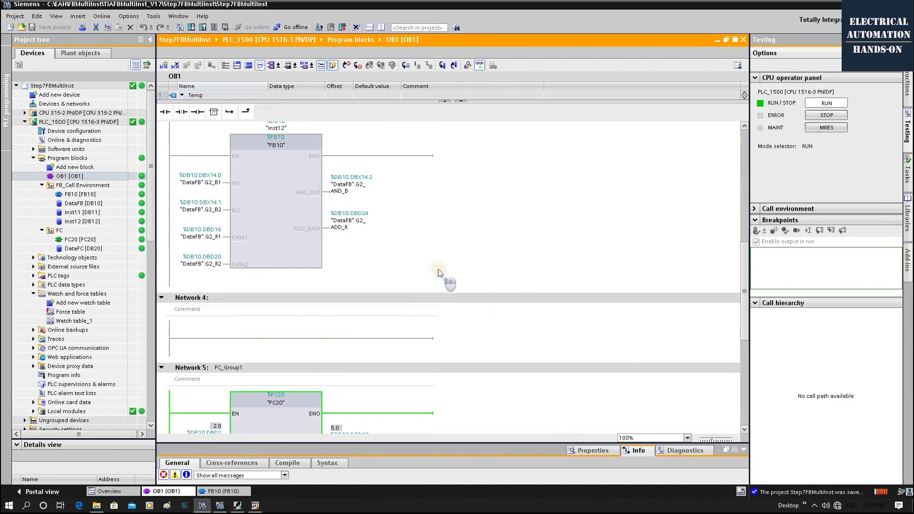
scroll(298, 300, down, 3)
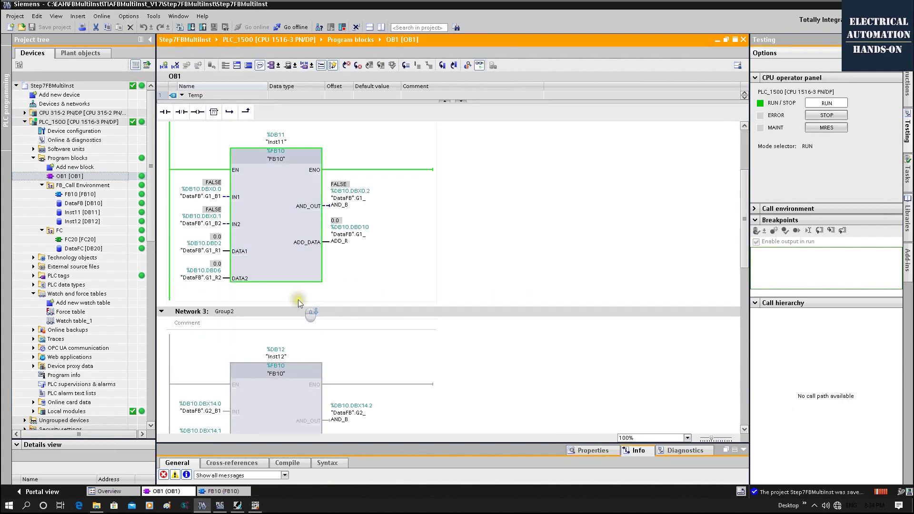
double_click(272, 177)
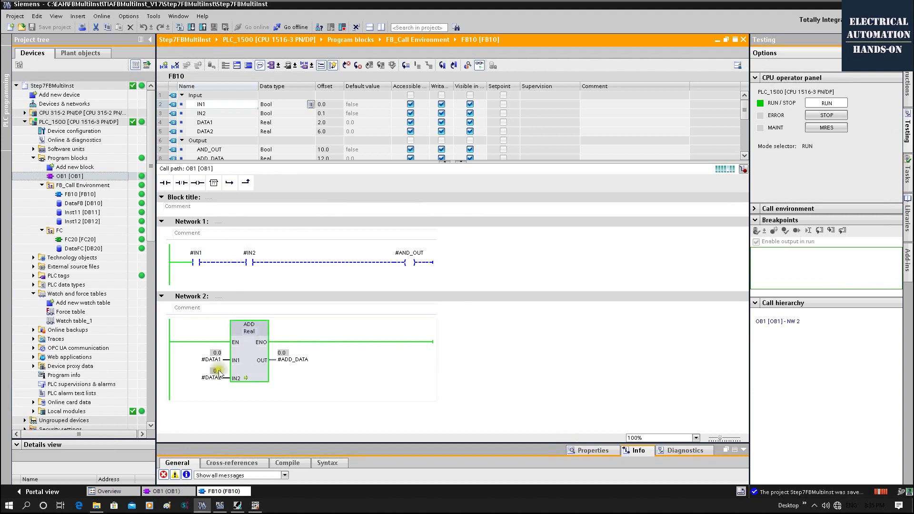
click(743, 40)
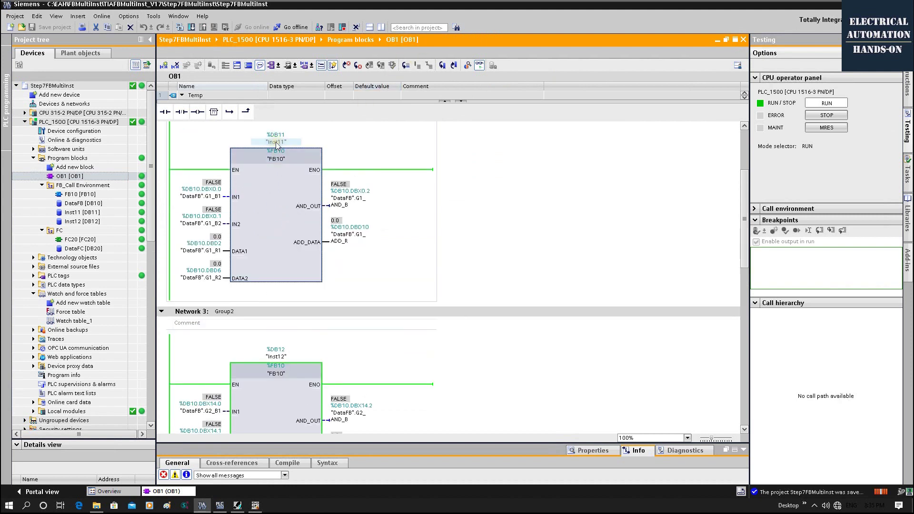
Step: Examine which DataFB G1 and G2 tags are wired to the FB10 inputs and outputs in networks 2 and 3
click(217, 200)
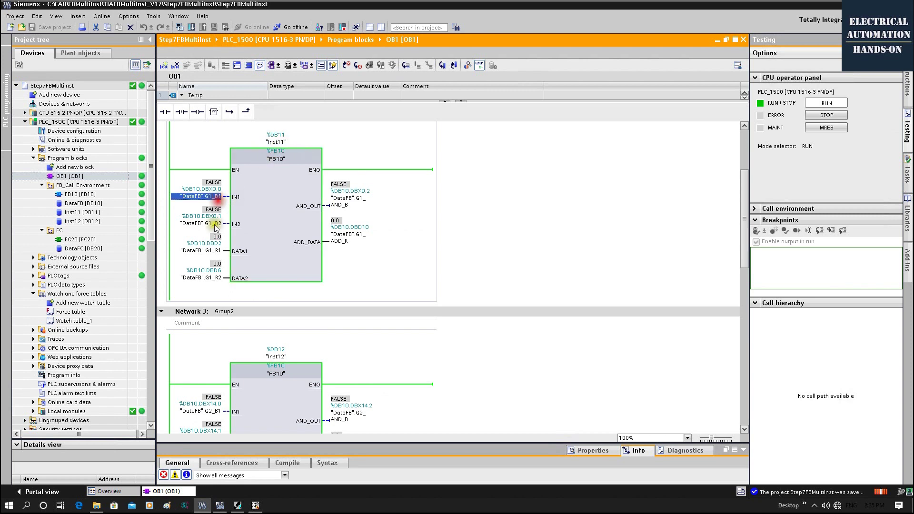
key(Down)
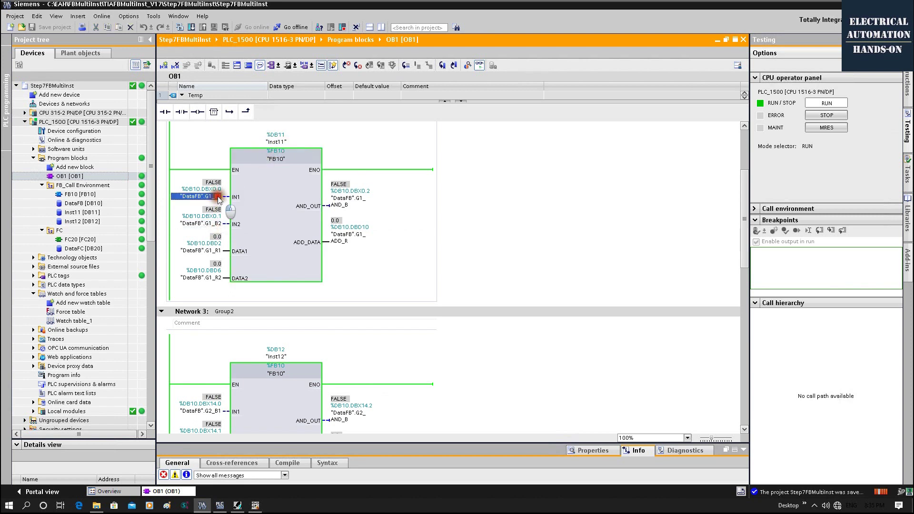
click(349, 200)
click(202, 277)
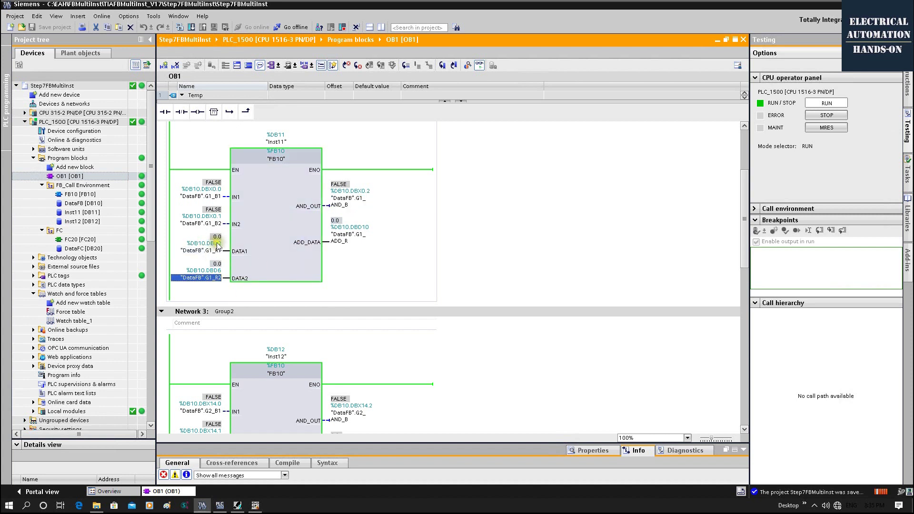
click(344, 244)
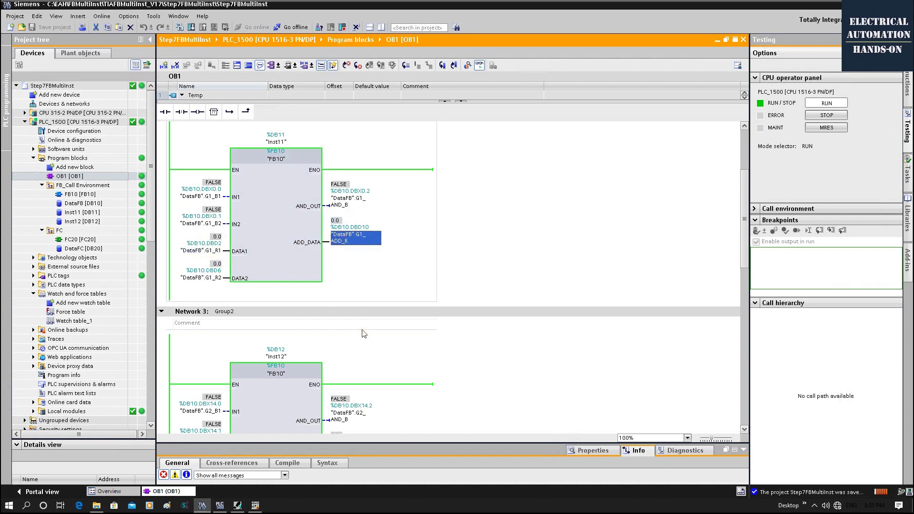
scroll(364, 333, down, 5)
click(221, 296)
click(217, 322)
click(355, 304)
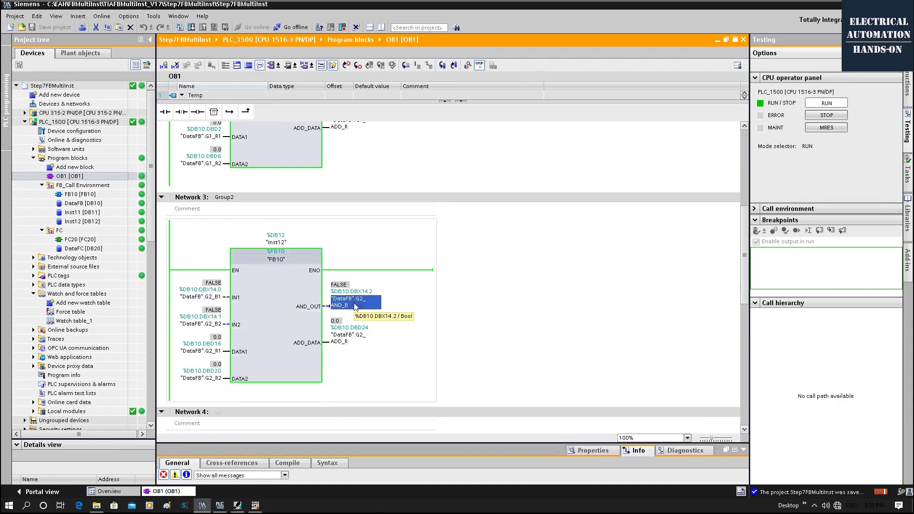
click(210, 351)
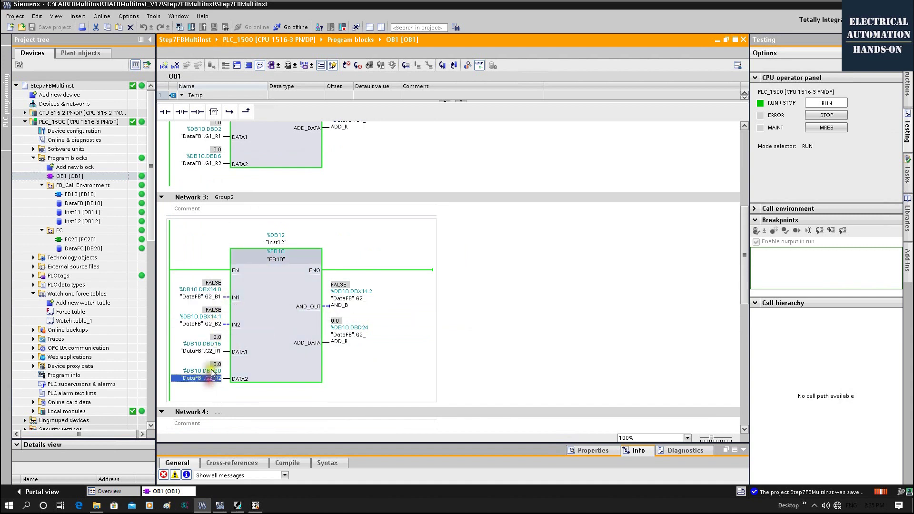
click(351, 344)
click(514, 322)
Step: Open DataFB (DB10) as a monitored floating window and place it beside the FB10 calls in OB1
scroll(523, 319, up, 3)
click(91, 205)
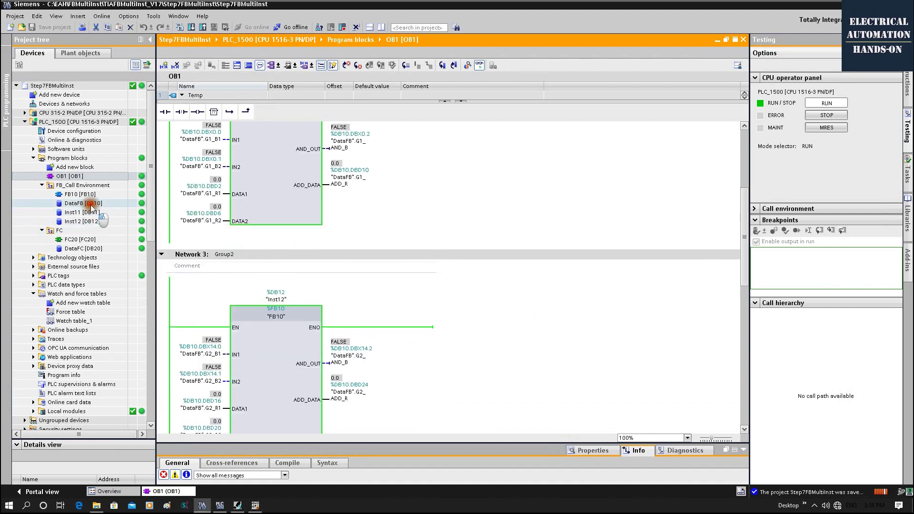
double_click(90, 205)
click(723, 38)
drag(138, 22, 713, 105)
click(658, 116)
drag(813, 96, 743, 85)
Step: Modify the group 1 values in DataFB, setting G1_B1 to 1, G1_R1 to 5.0 and G1_R2 to 6.0
right_click(770, 148)
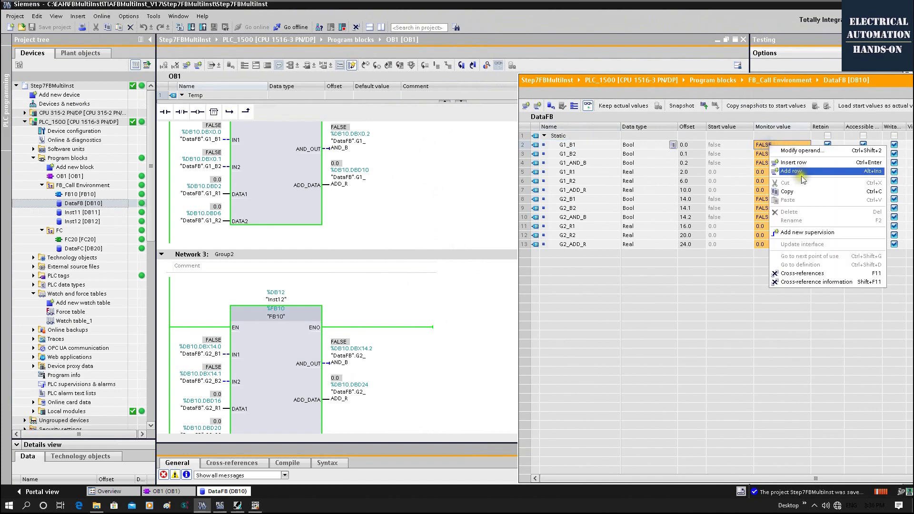
click(789, 151)
text(1)
key(Return)
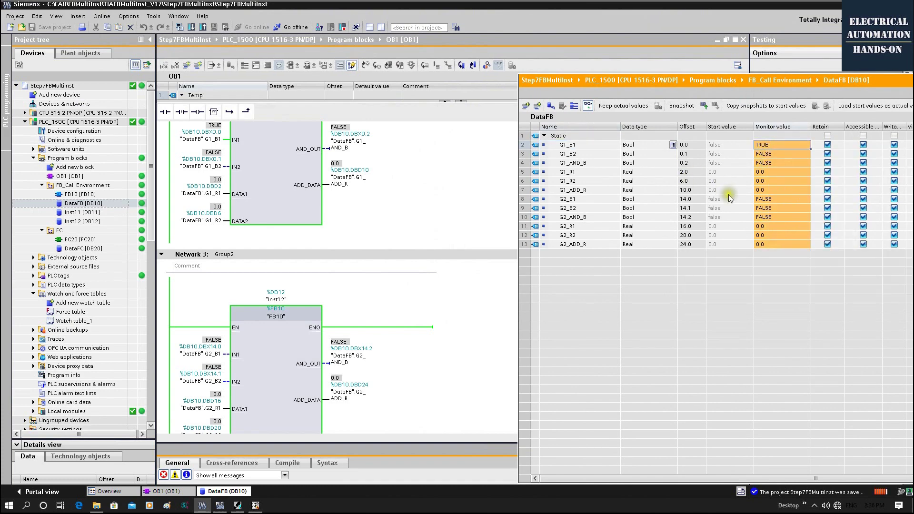
double_click(770, 171)
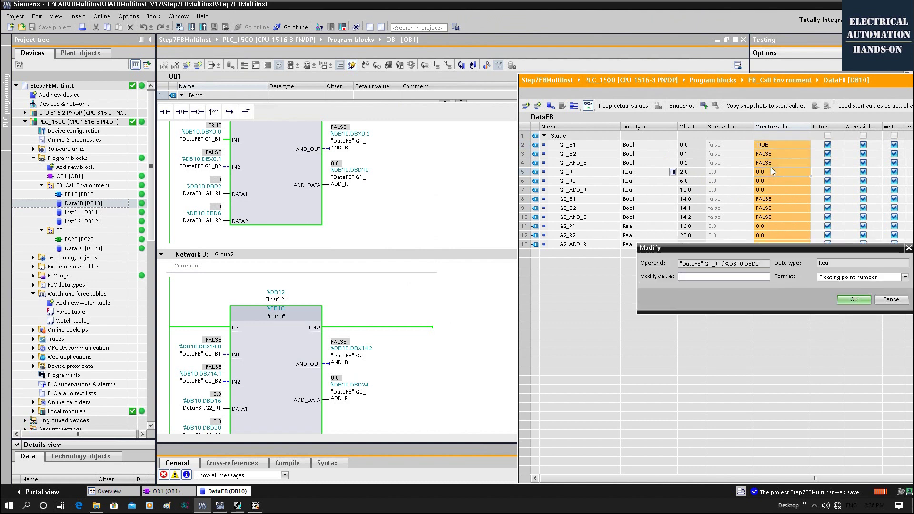
key(Escape)
double_click(776, 182)
key(Escape)
Step: Modify G2_B1 and G2_B2 in DataFB to TRUE
double_click(772, 199)
click(483, 283)
double_click(773, 208)
click(481, 283)
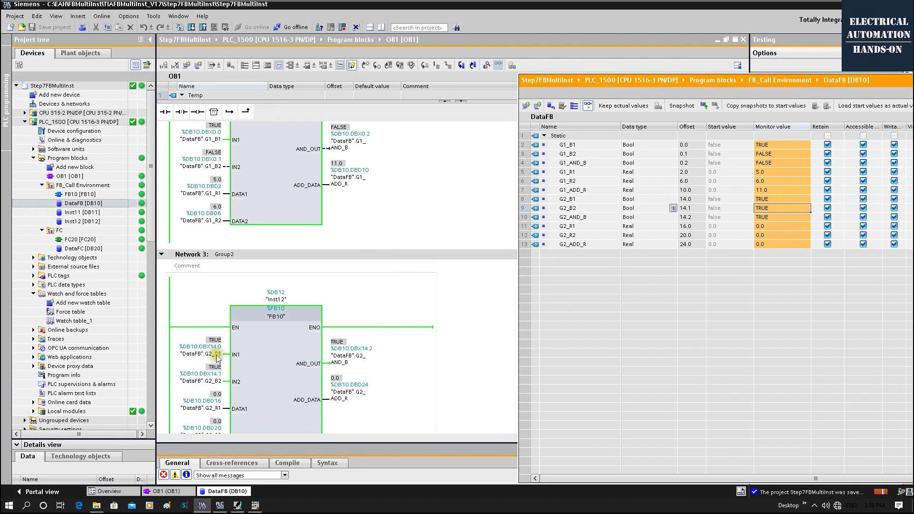
Step: Modify G2_R1 to 22 and G2_R2 to 33 in the monitored DataFB block
click(790, 228)
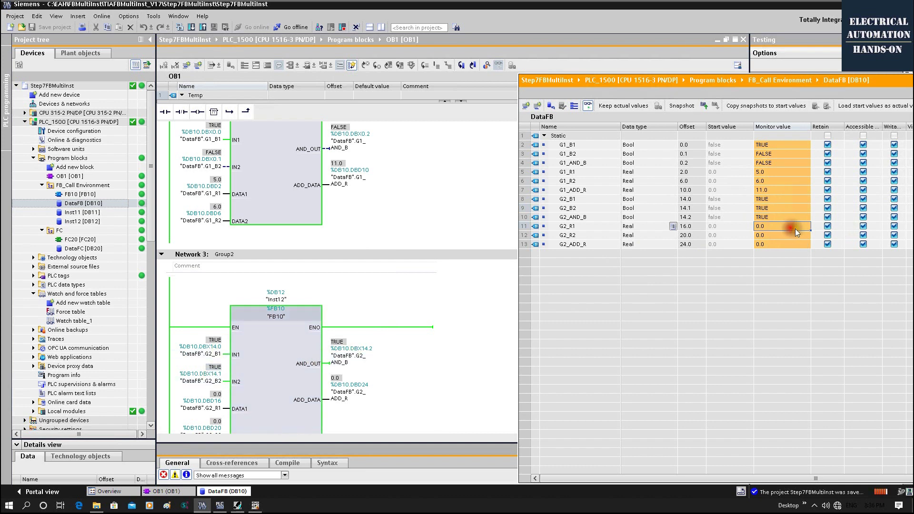
text(22)
key(Return)
click(772, 237)
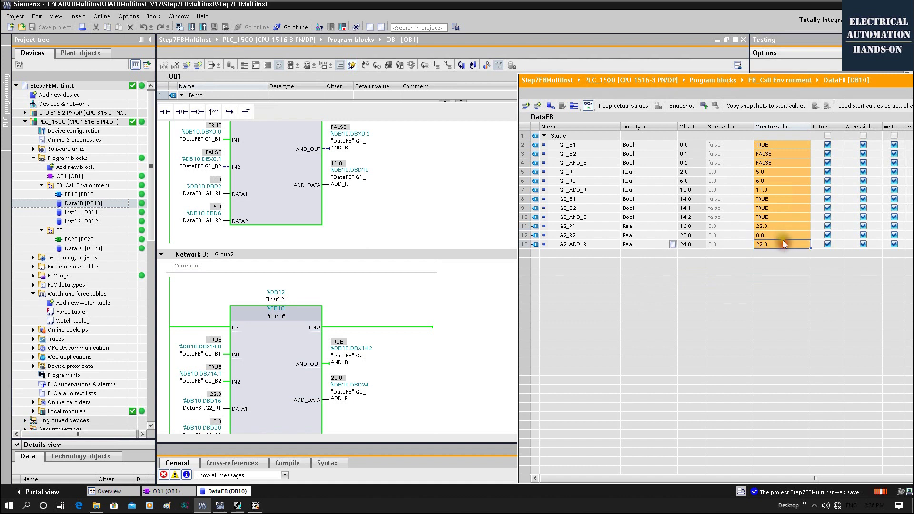
click(782, 236)
key(Escape)
Step: Open FB10 from its Inst12 call in network 3 of OB1 and monitor it online
click(282, 366)
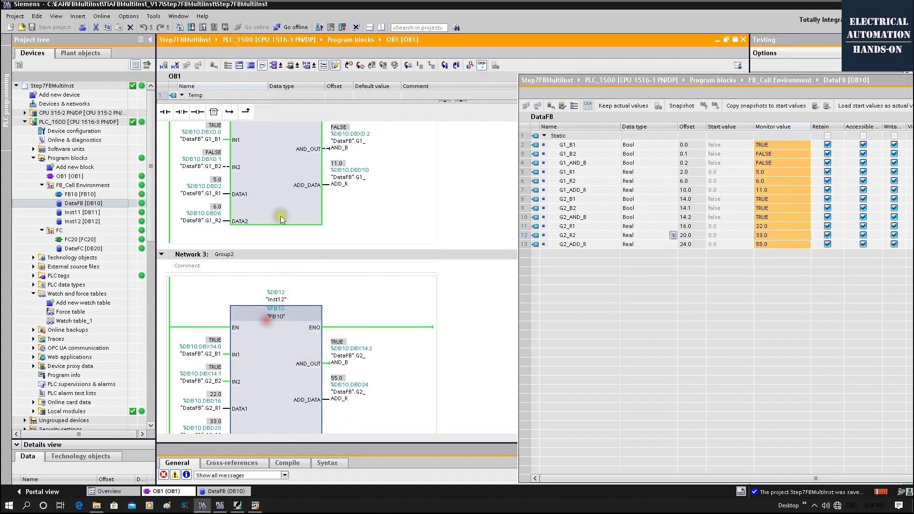
scroll(273, 333, down, 3)
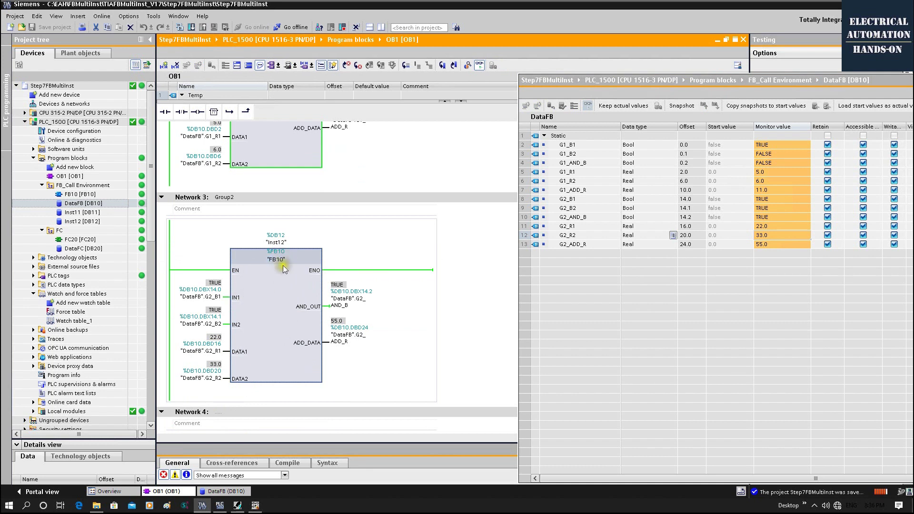
double_click(272, 299)
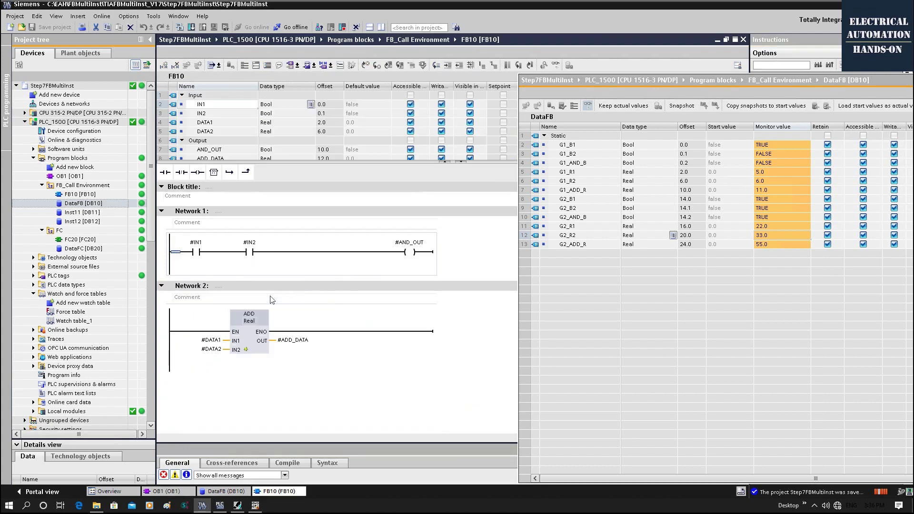
click(479, 65)
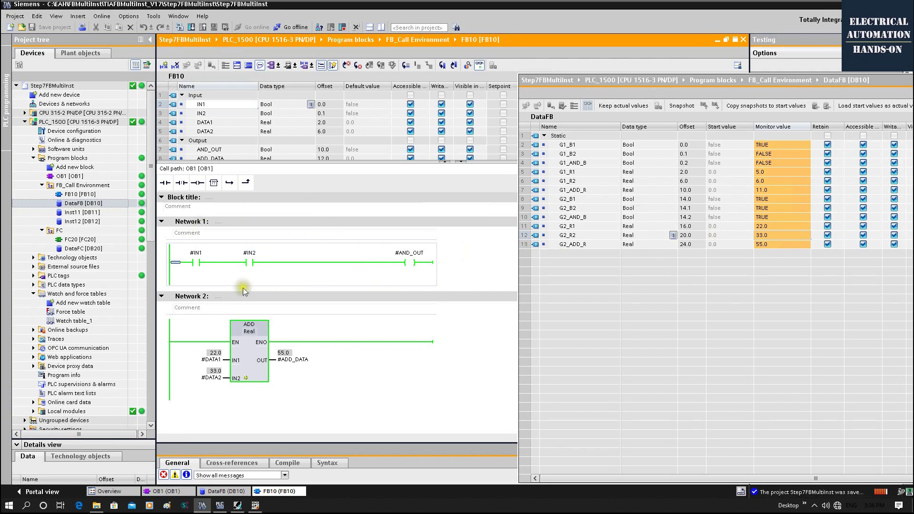
Step: Modify G2_R1 in DataFB to 25 while FB10 is monitored
click(772, 228)
key(ctrl+shift+2)
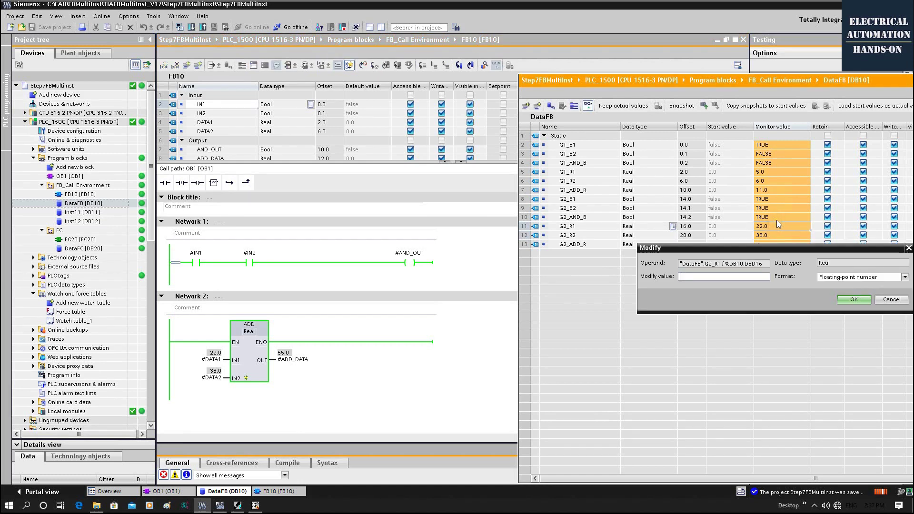
text(25)
key(Return)
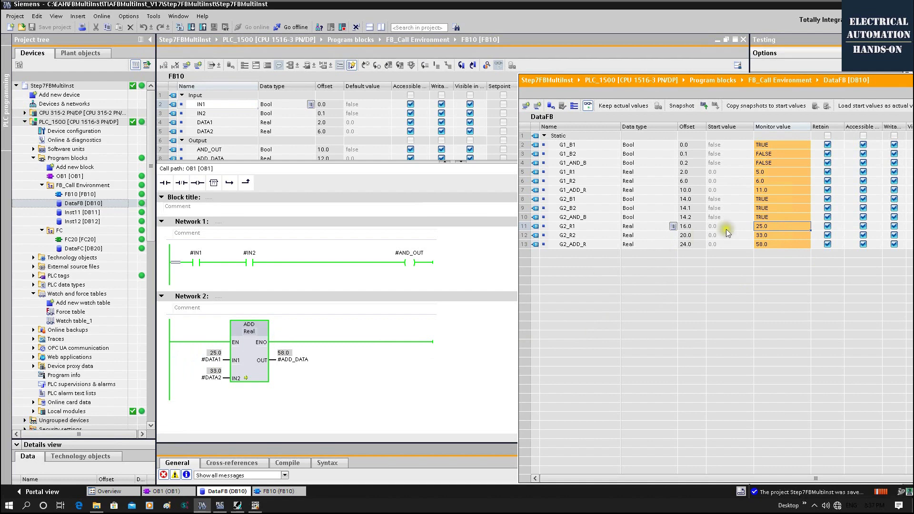
Step: Toggle G2_B2 in DataFB to FALSE and back to TRUE while FB10 is monitored
right_click(764, 208)
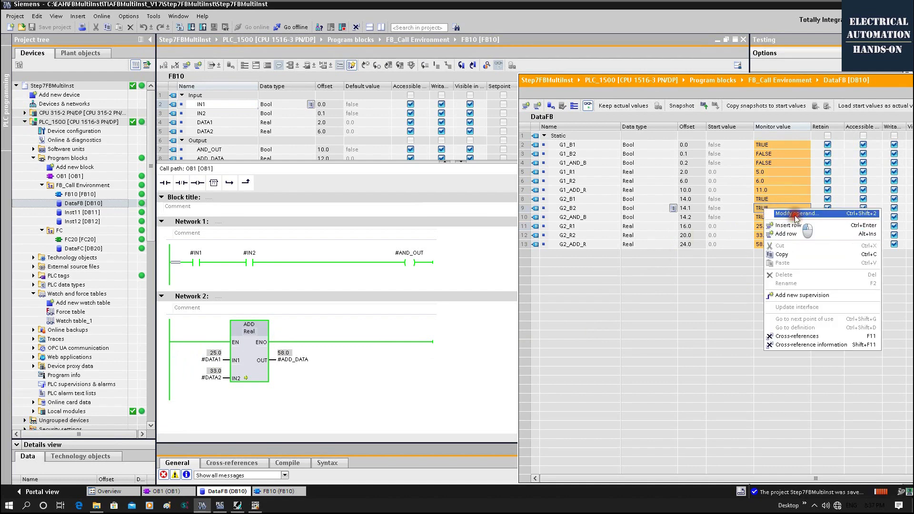
key(Escape)
double_click(780, 208)
click(477, 283)
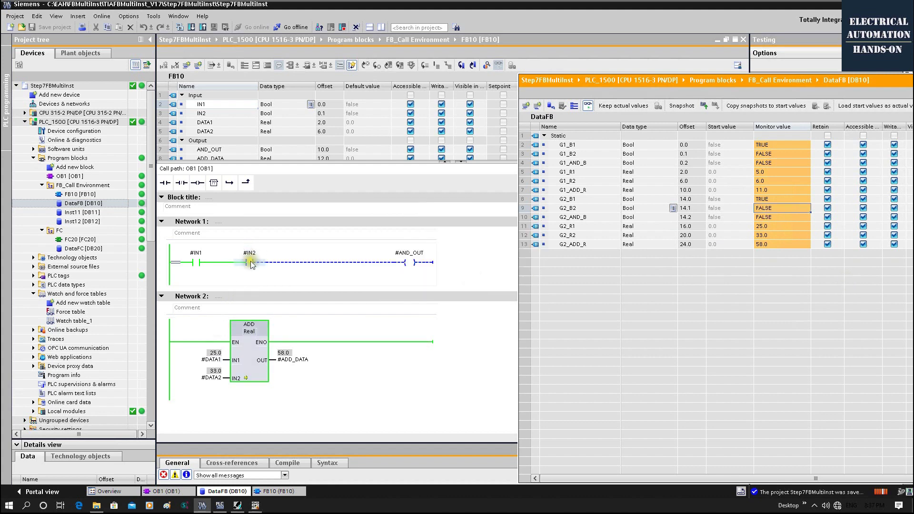
double_click(772, 208)
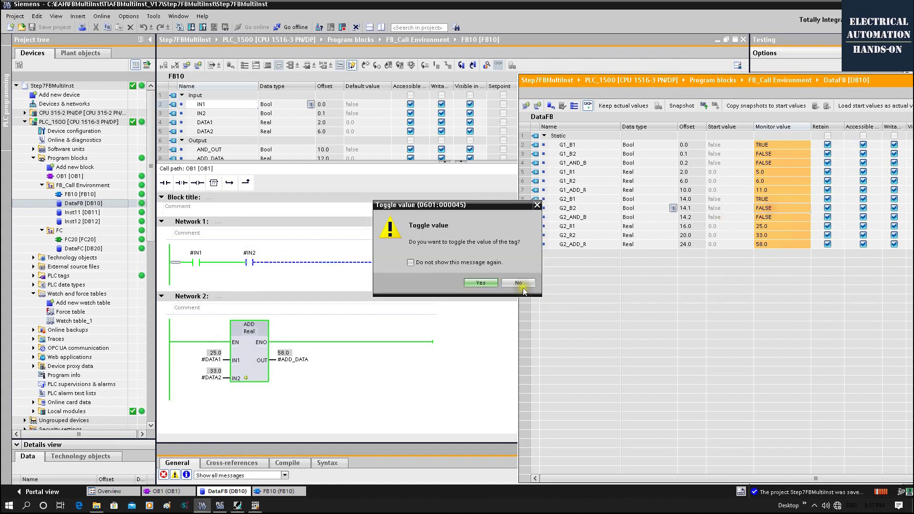
click(478, 283)
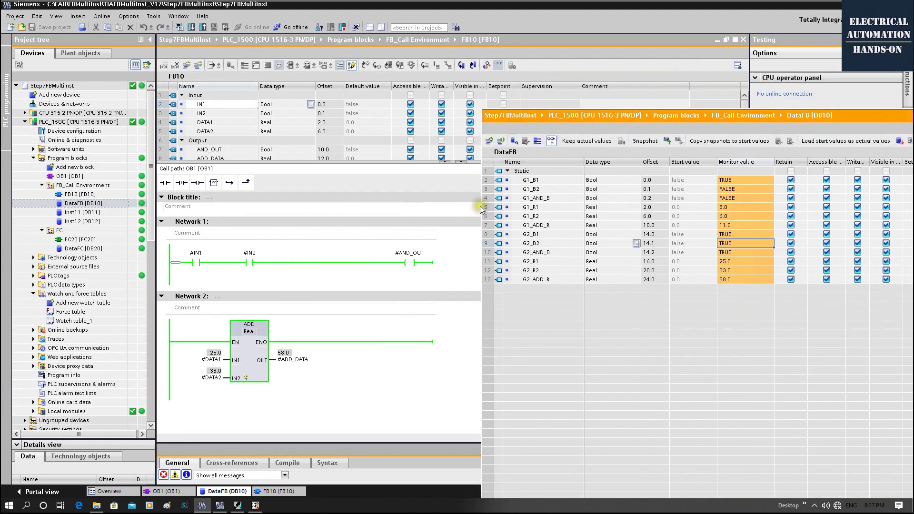
Step: Close FB10, reopen it from the Inst11 call in network 2 of OB1, and monitor it online
drag(542, 116, 523, 228)
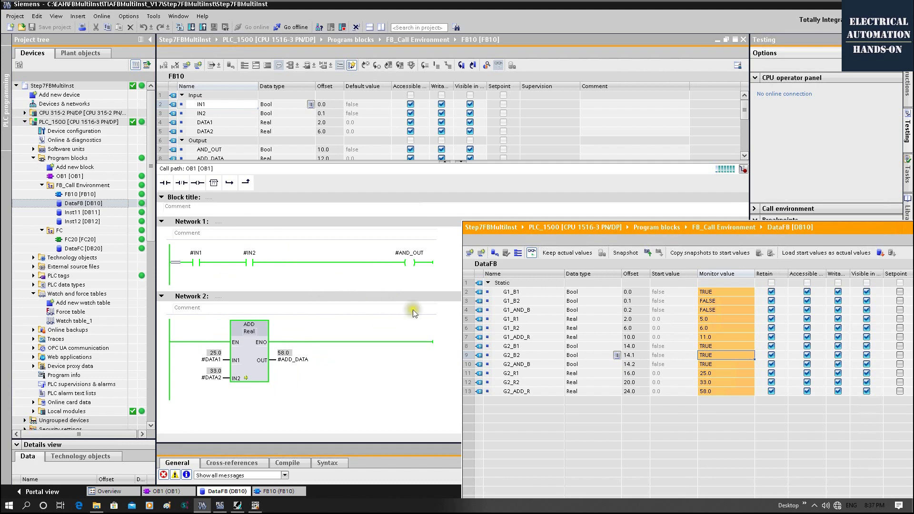
click(744, 39)
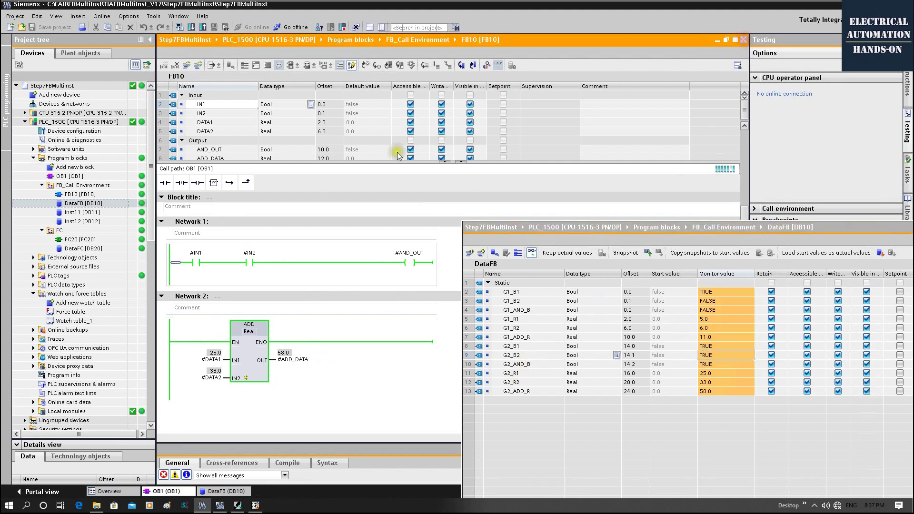
scroll(274, 288, up, 3)
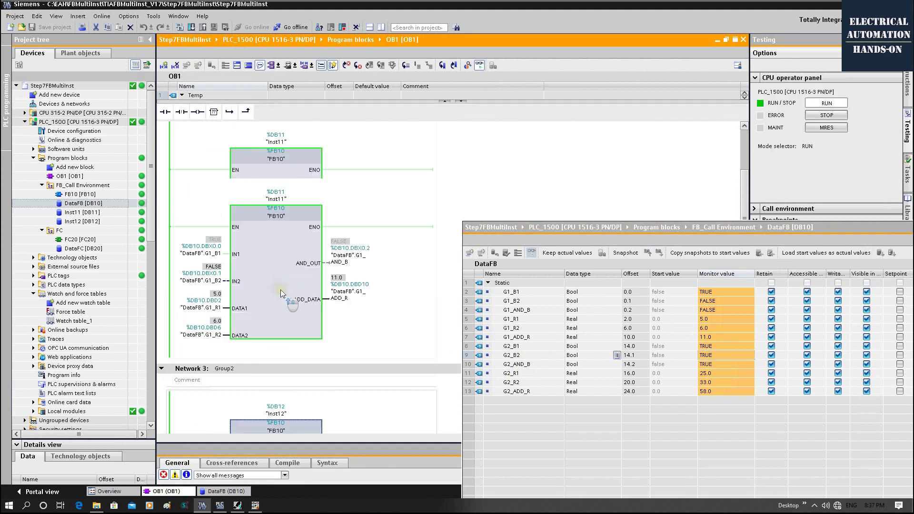
double_click(281, 242)
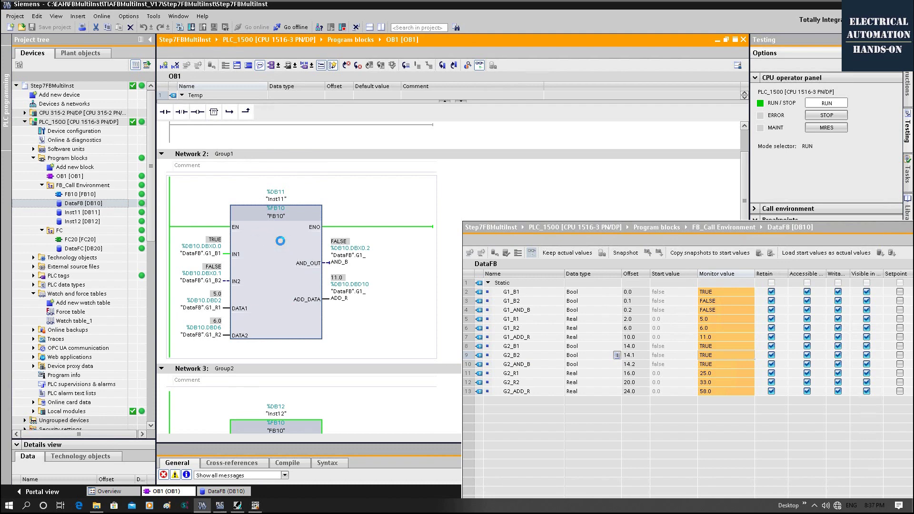
click(485, 65)
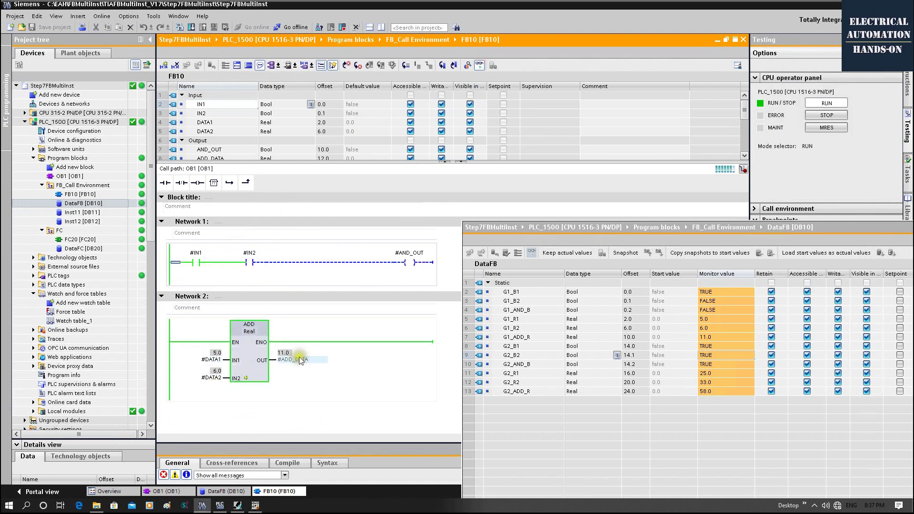
Step: Modify G1_R1 in DataFB to 10 while FB10 is monitored
click(704, 318)
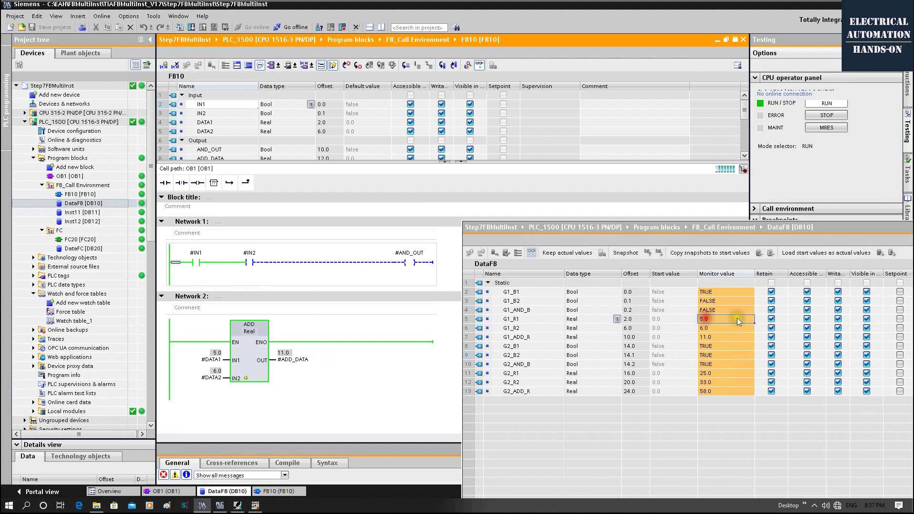
key(shift+F2)
text(10)
key(Return)
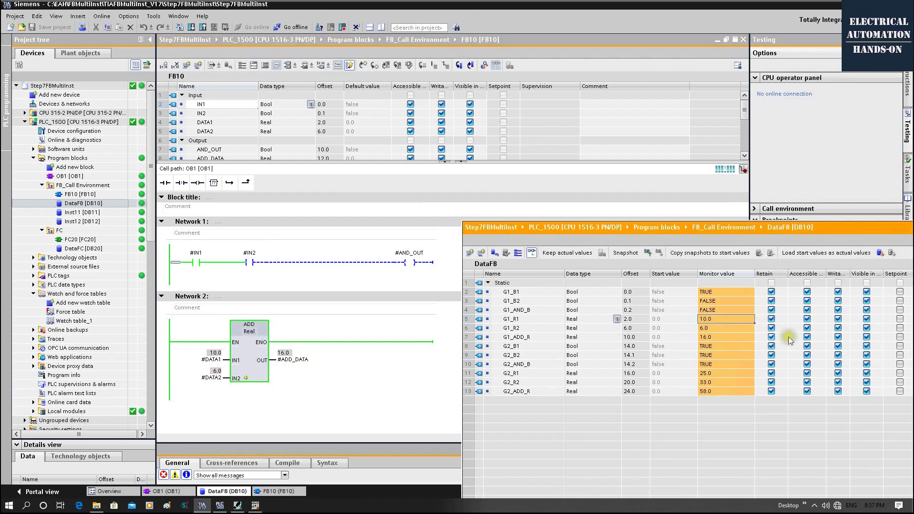
Step: Toggle G1_B2 to TRUE and G1_B1 to FALSE in DataFB
click(711, 302)
key(ctrl+F2)
key(Return)
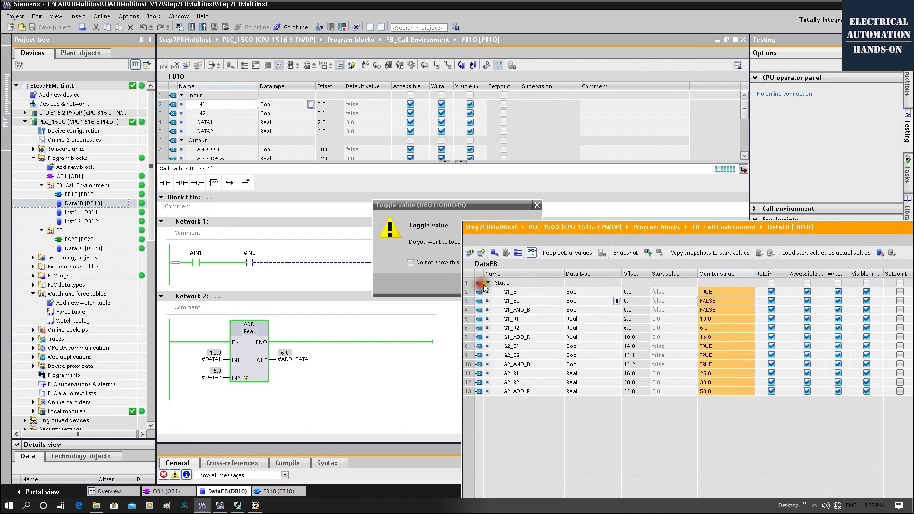
click(713, 291)
key(ctrl+F2)
click(479, 283)
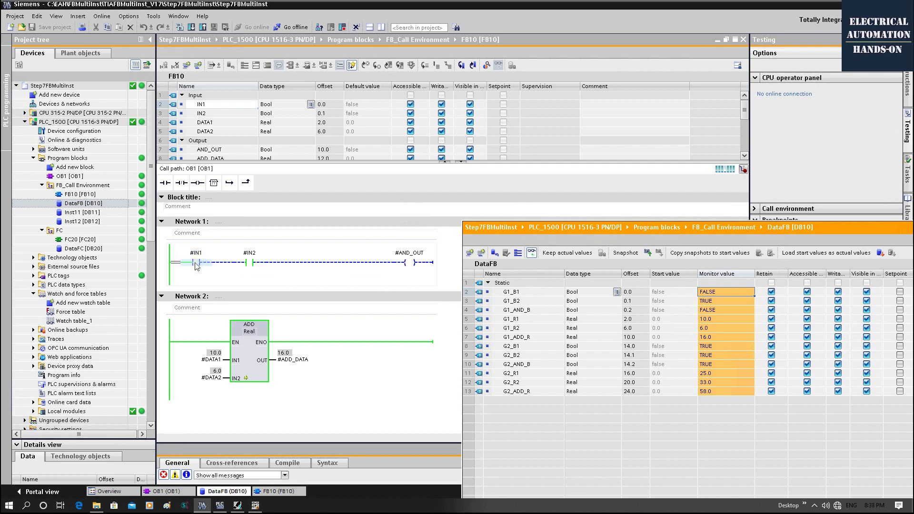
Step: Switch FB10 monitoring from the call path to the instance data block Inst12 [DB12]
click(240, 325)
drag(530, 227, 653, 273)
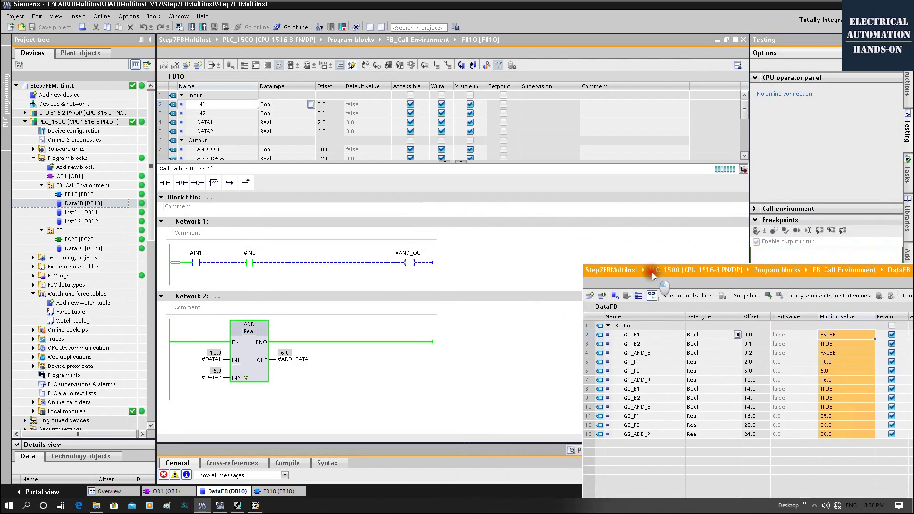
click(743, 170)
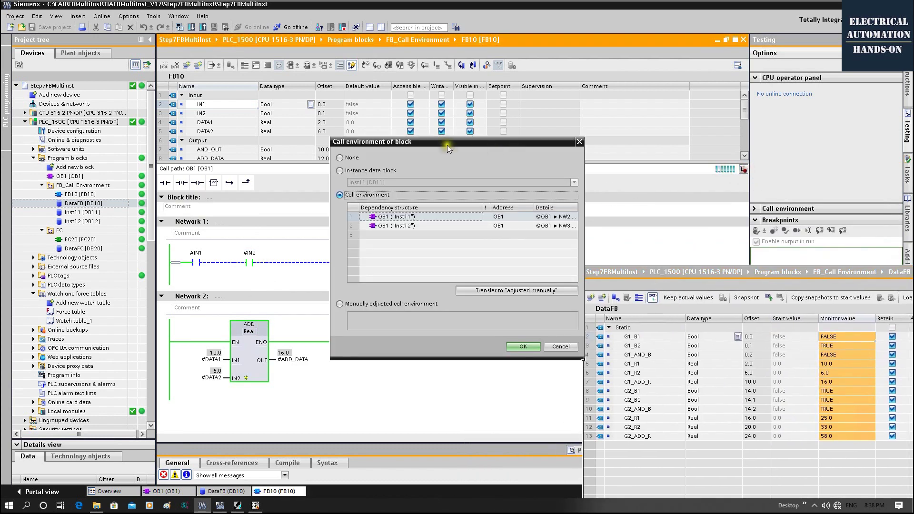
drag(448, 142, 468, 75)
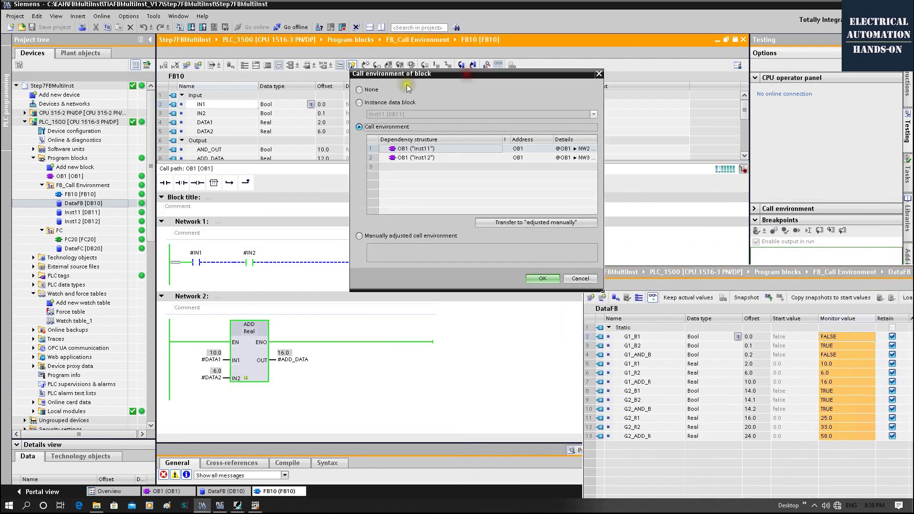
click(413, 158)
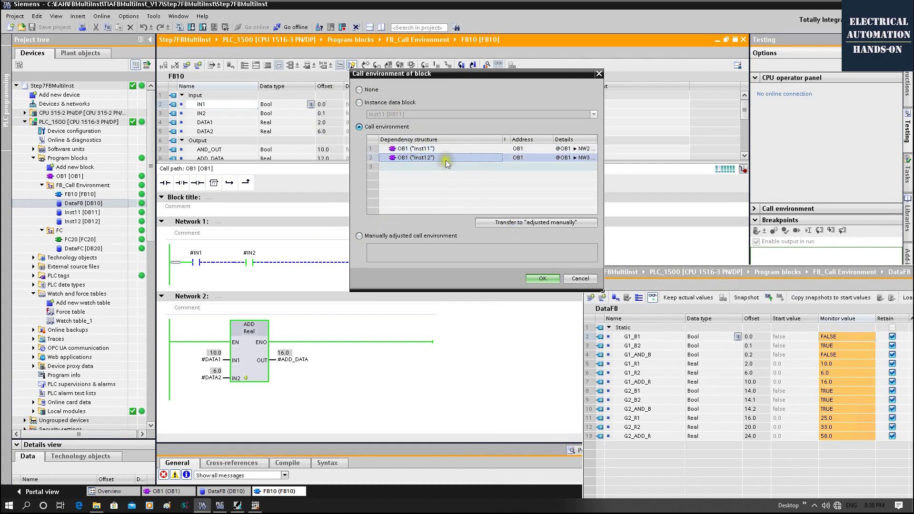
click(360, 103)
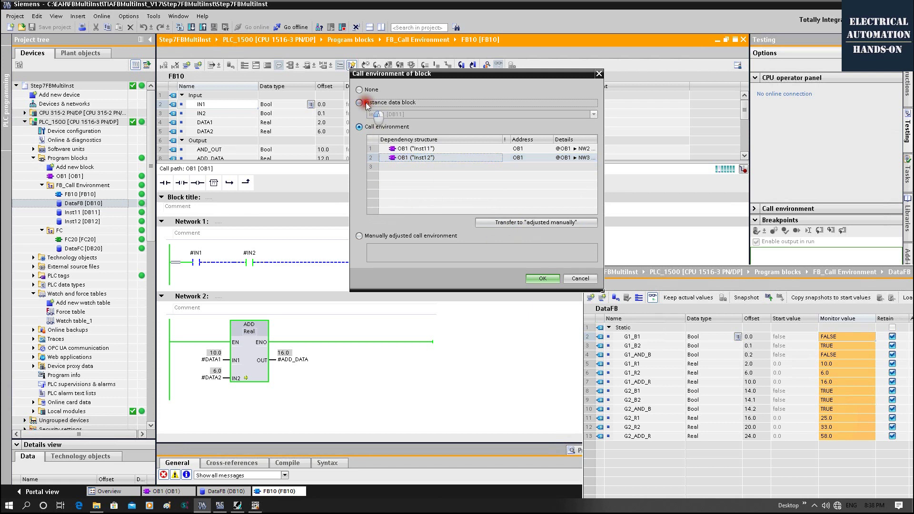
click(424, 115)
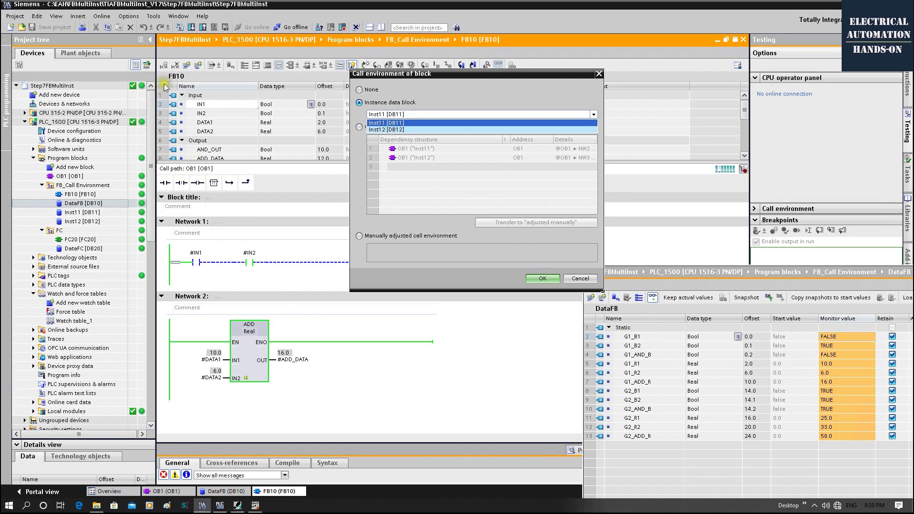
click(399, 129)
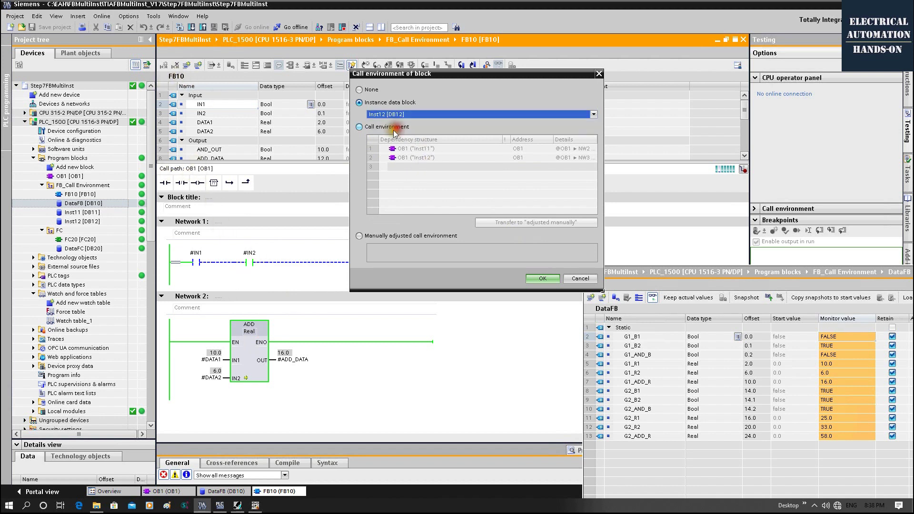
click(542, 279)
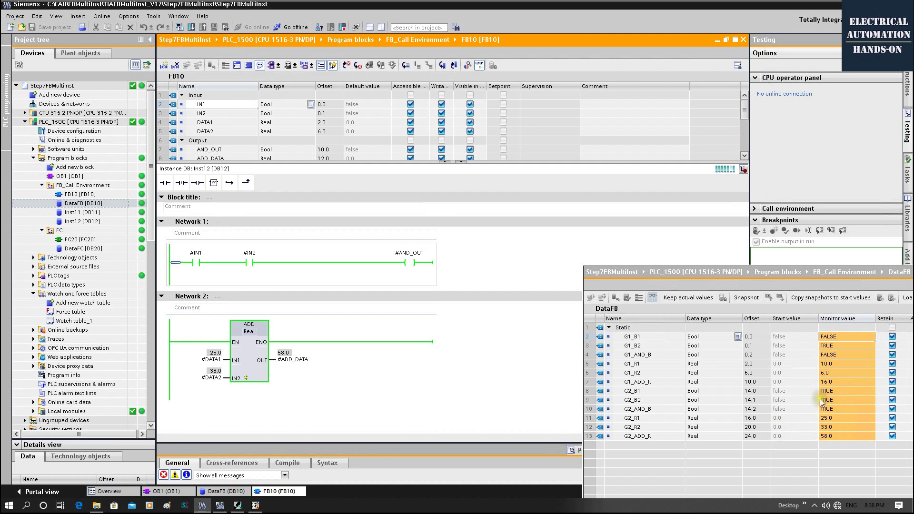
Step: Set FB10's monitoring to the call environment OB1 ("Inst11") in network 2
click(744, 169)
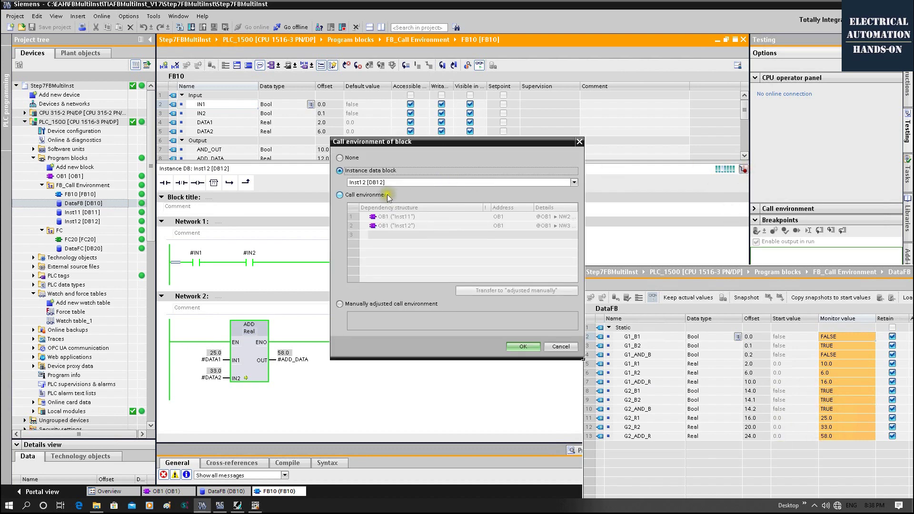
click(351, 194)
click(408, 217)
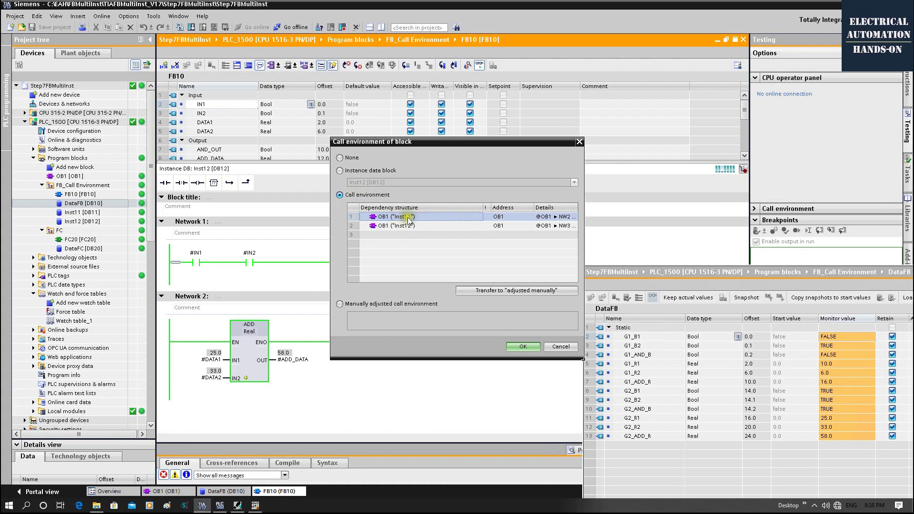
click(523, 347)
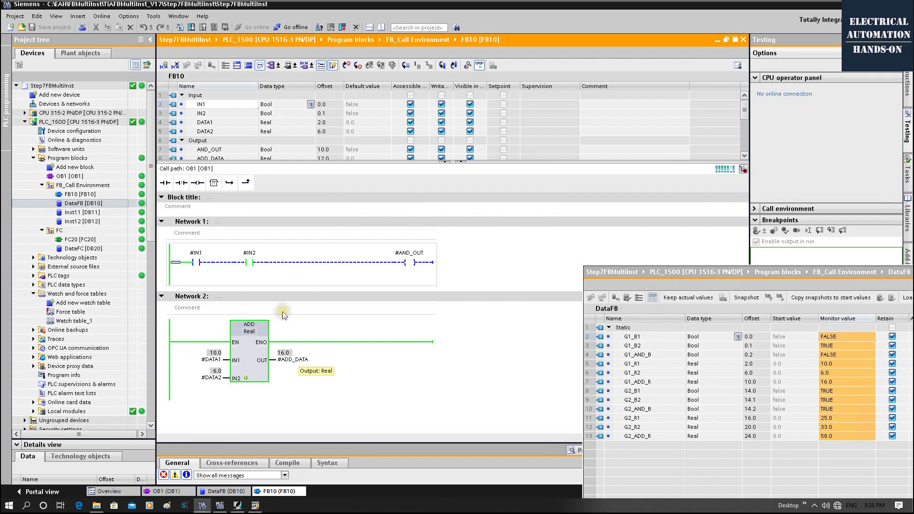
Step: Close FB10 and go to the FC20 calls in networks 5 and 6 of OB1, selecting the one in network 5
click(743, 40)
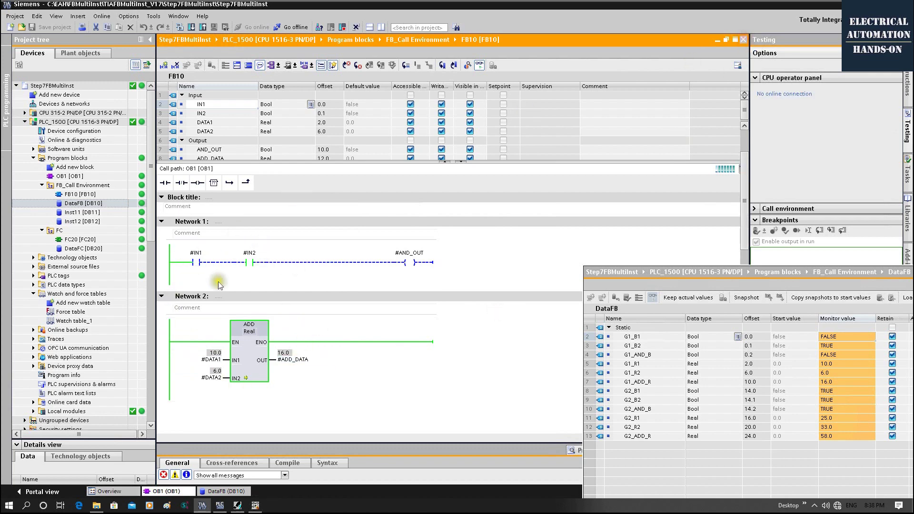
click(285, 196)
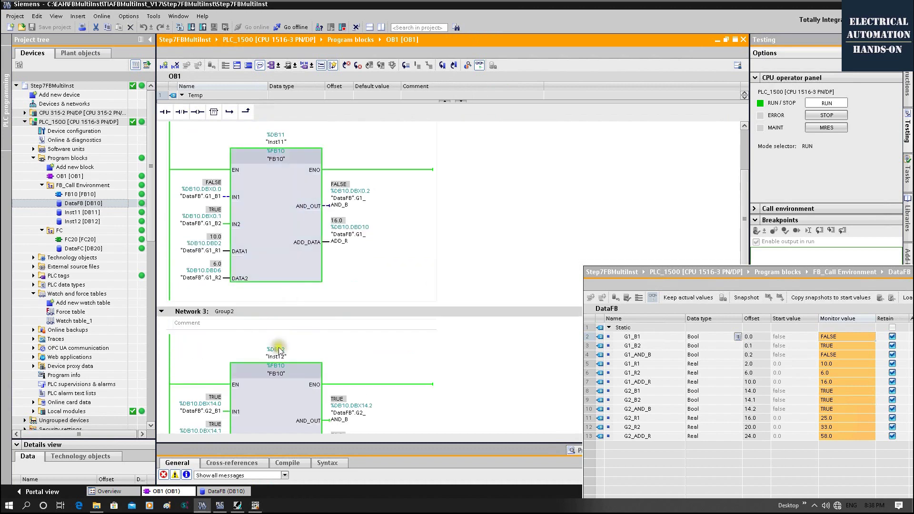
scroll(281, 371, down, 8)
click(276, 244)
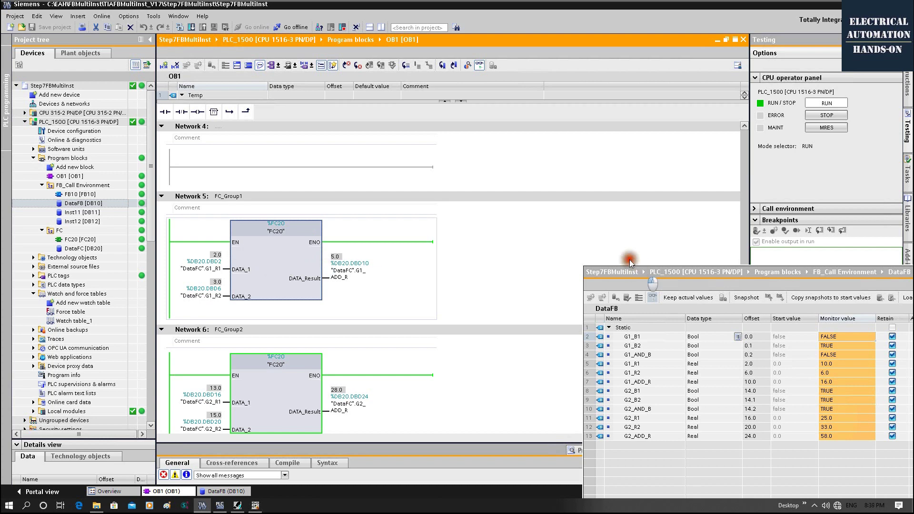
Step: Move the DataFB window up and go back to the FB10 call in network 2 of OB1, selecting it
drag(616, 276, 556, 200)
scroll(396, 304, up, 10)
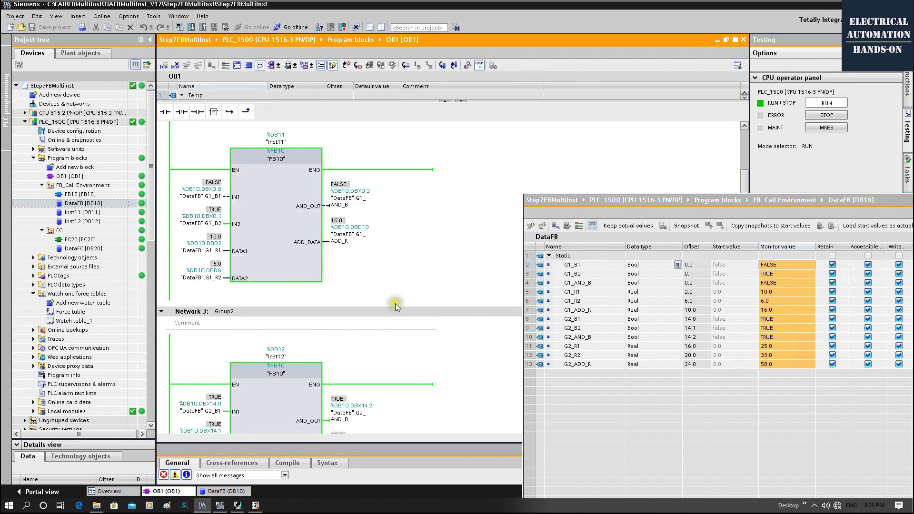
click(279, 189)
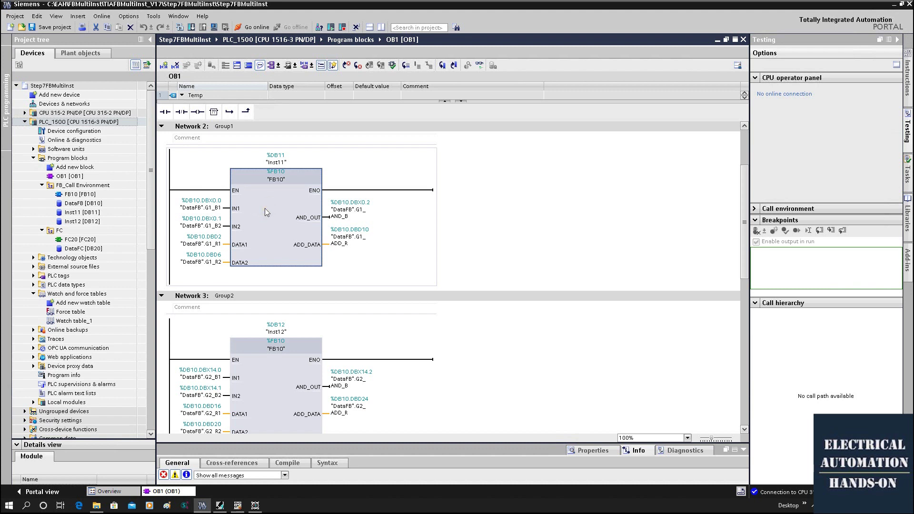
Step: Expand the program blocks of CPU 315-2 PN/DP in the project tree and finish the CPU's download with Start module
click(28, 113)
click(25, 112)
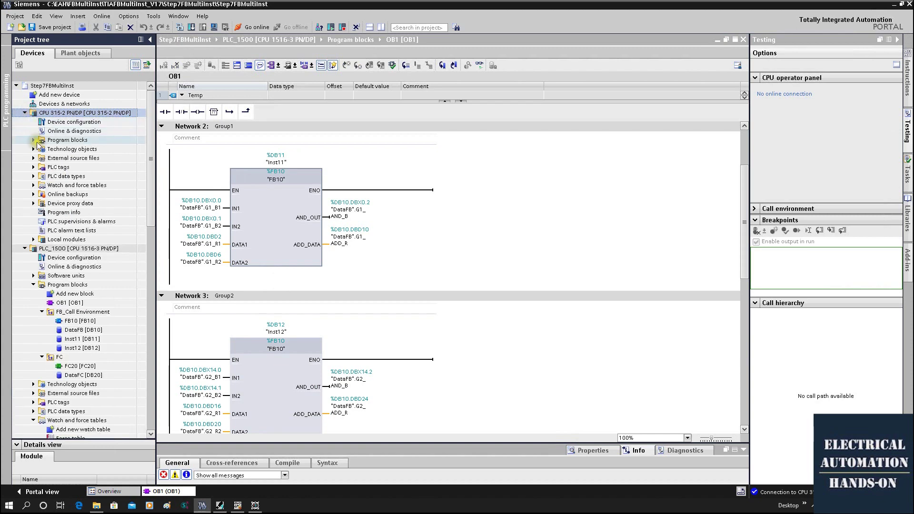
click(34, 141)
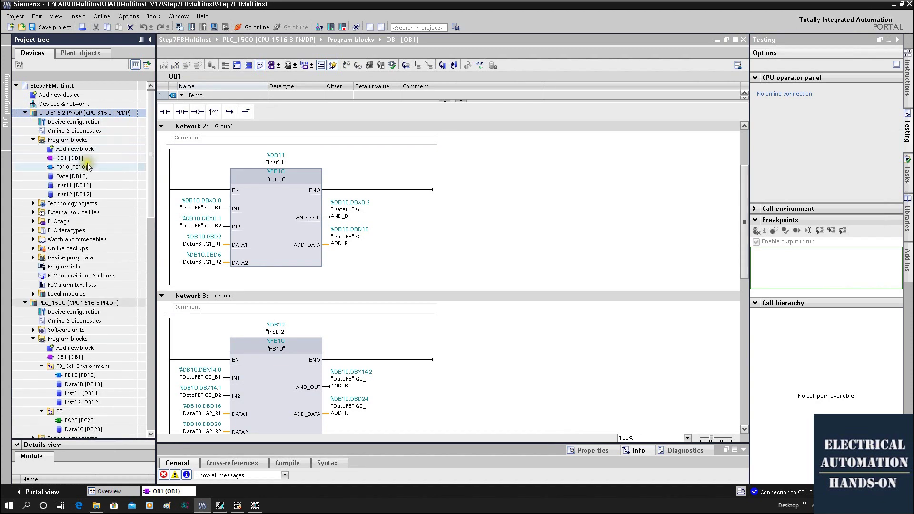
click(371, 184)
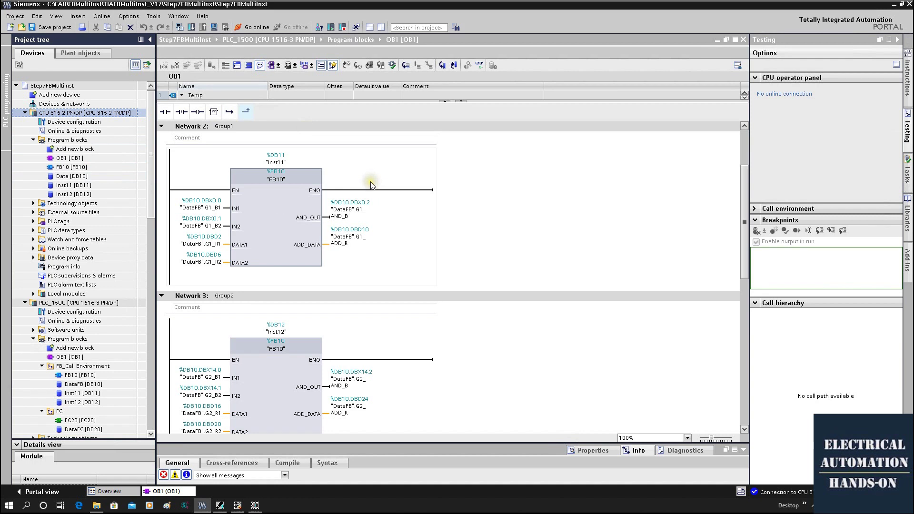
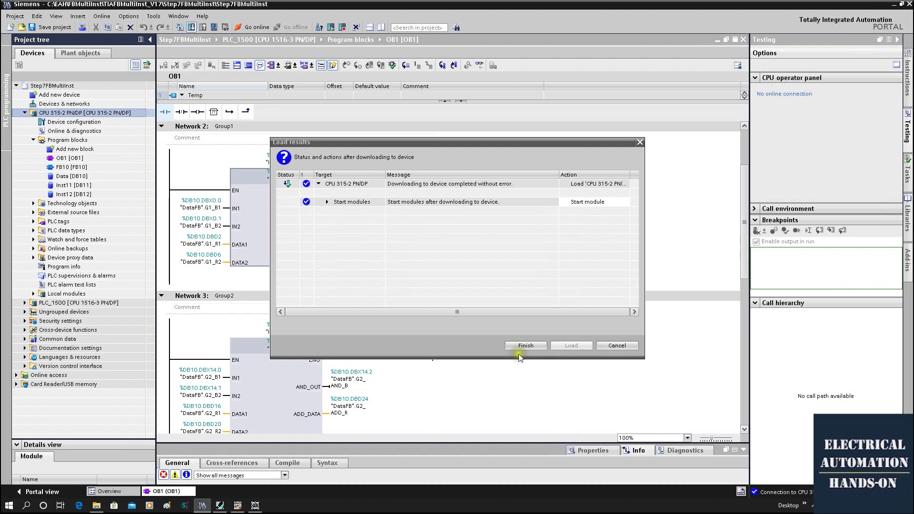
click(523, 346)
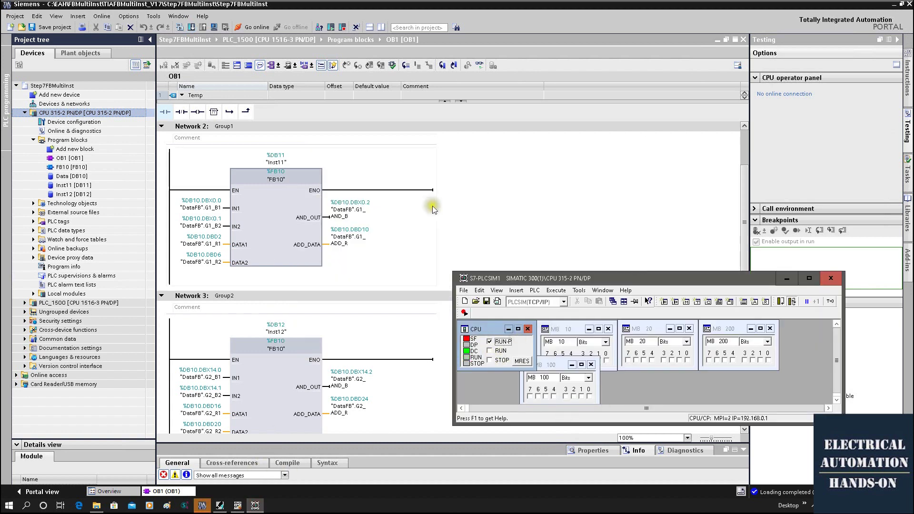
click(502, 212)
Step: Open OB1 of CPU 315-2 PN/DP and turn on monitoring for it
click(64, 158)
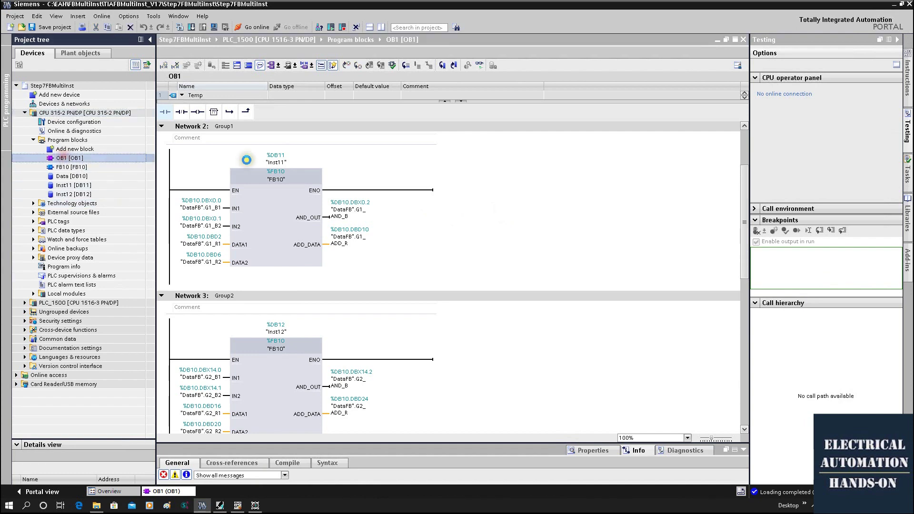
click(567, 256)
drag(510, 163, 517, 117)
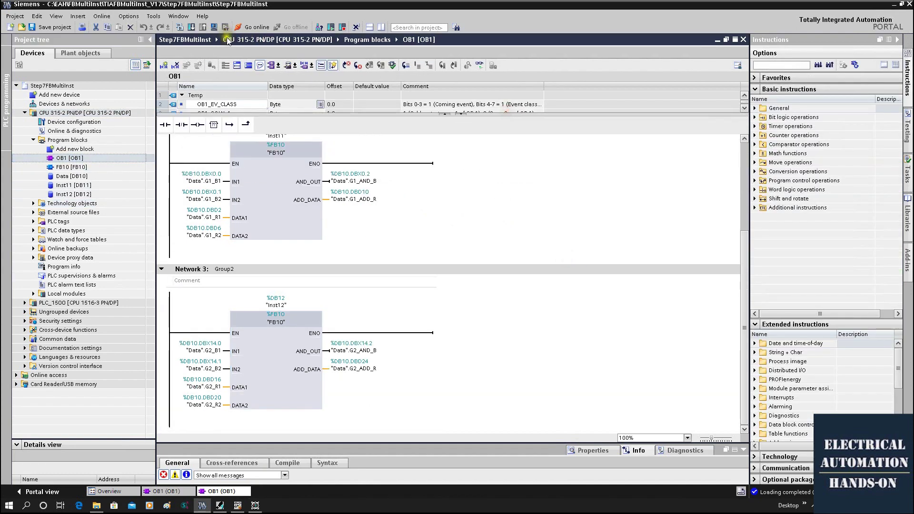
click(522, 149)
key(ctrl+t)
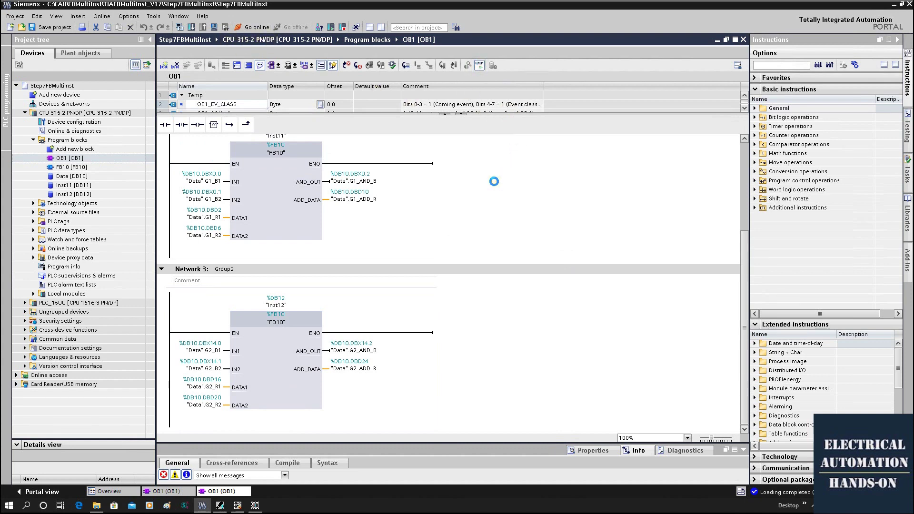
Step: Modify "Data".G2_B1 and "Data".G2_B2 to 1 at the FB10 call in network 3
click(268, 323)
click(212, 324)
right_click(212, 322)
click(312, 150)
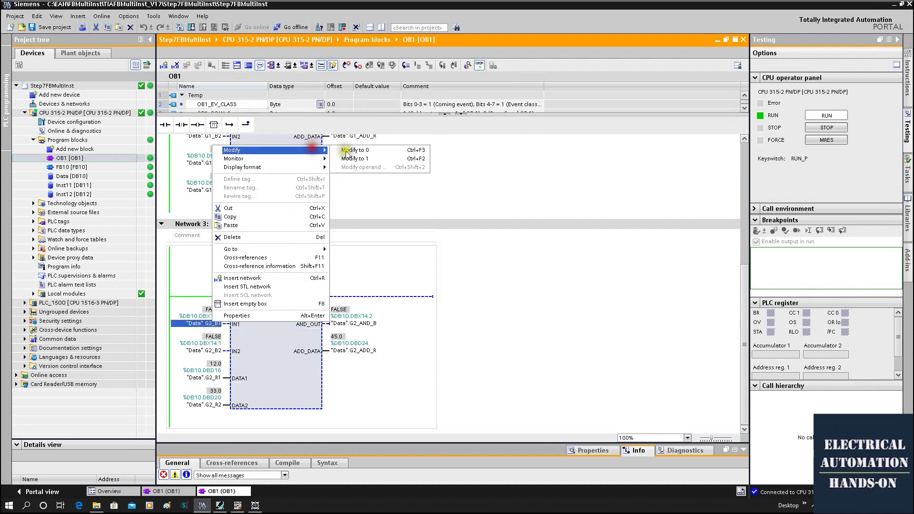
click(350, 159)
click(212, 351)
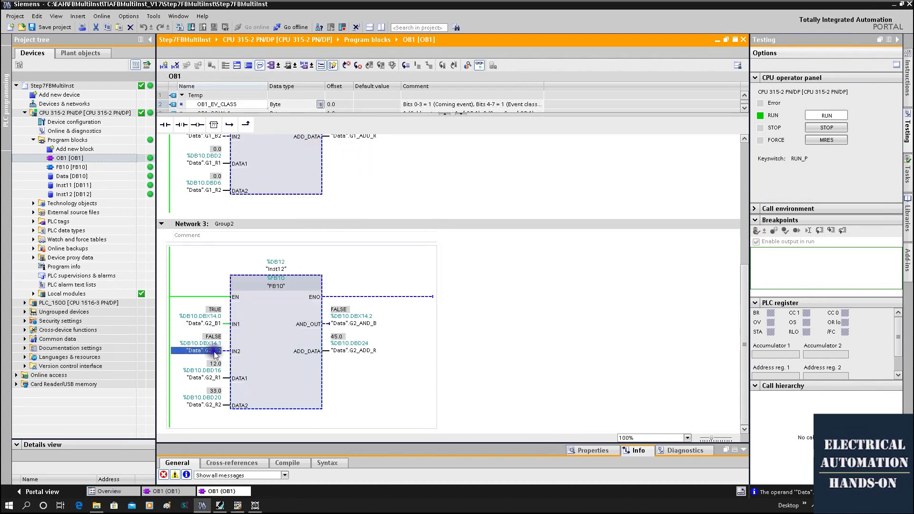
right_click(215, 355)
click(324, 180)
click(367, 190)
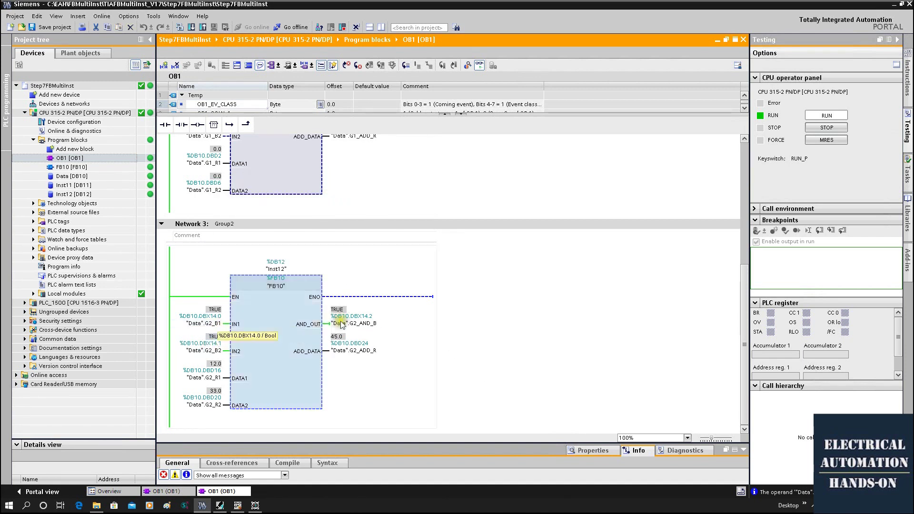
Step: Modify the operand "Data".G2_R1 at the FB10 call in network 3 to 22
click(210, 379)
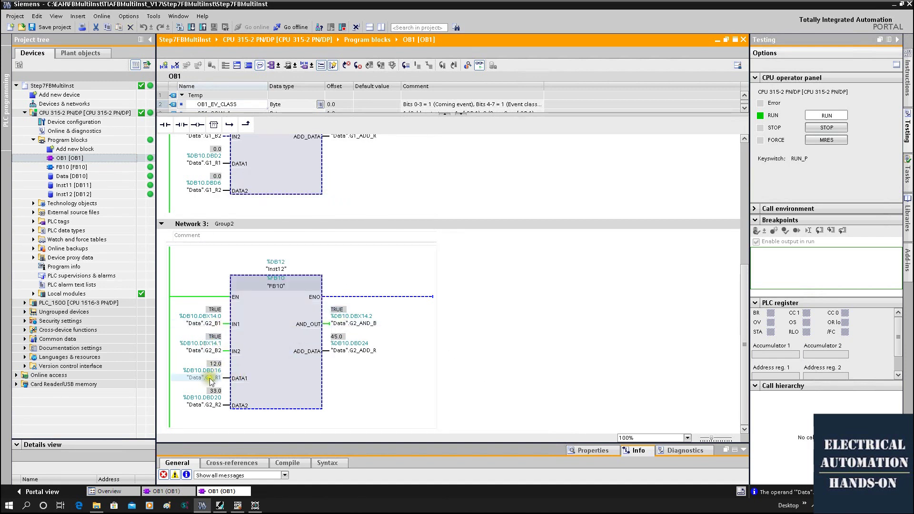
right_click(210, 379)
mouse_move(281, 206)
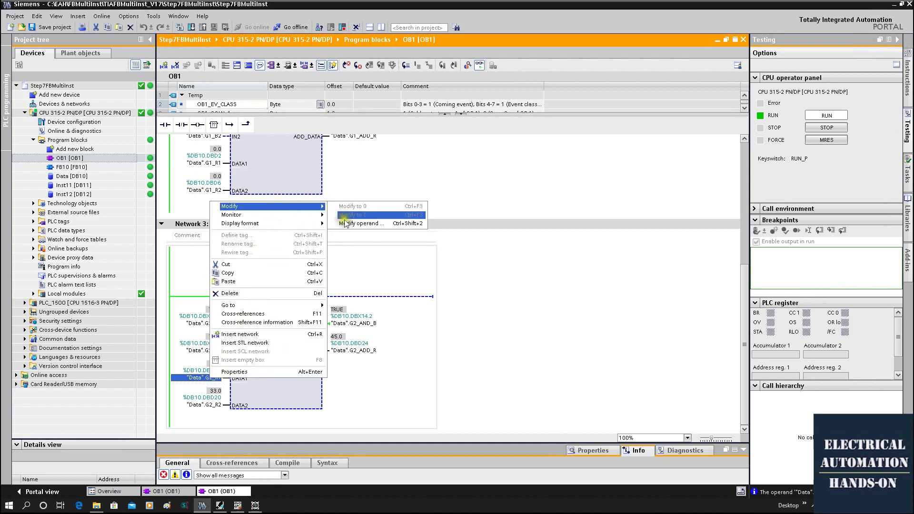
click(345, 224)
text(22)
key(Return)
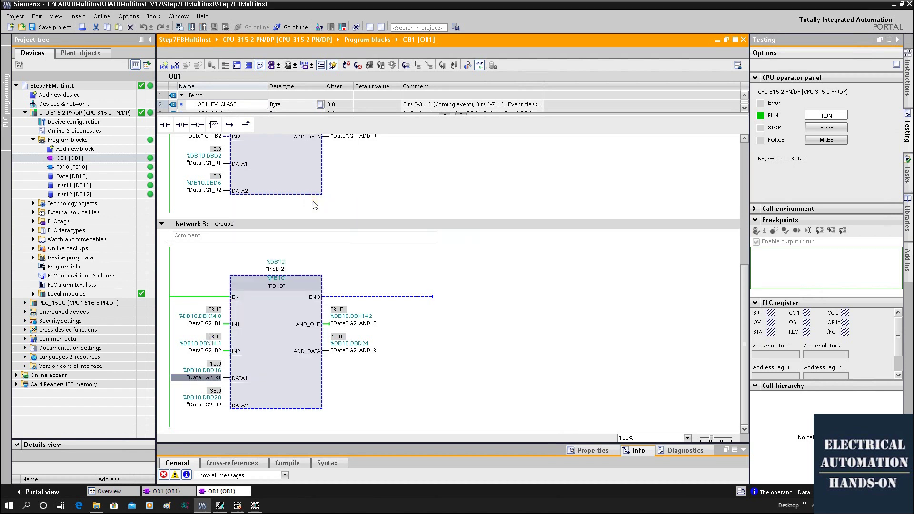
click(215, 404)
right_click(216, 404)
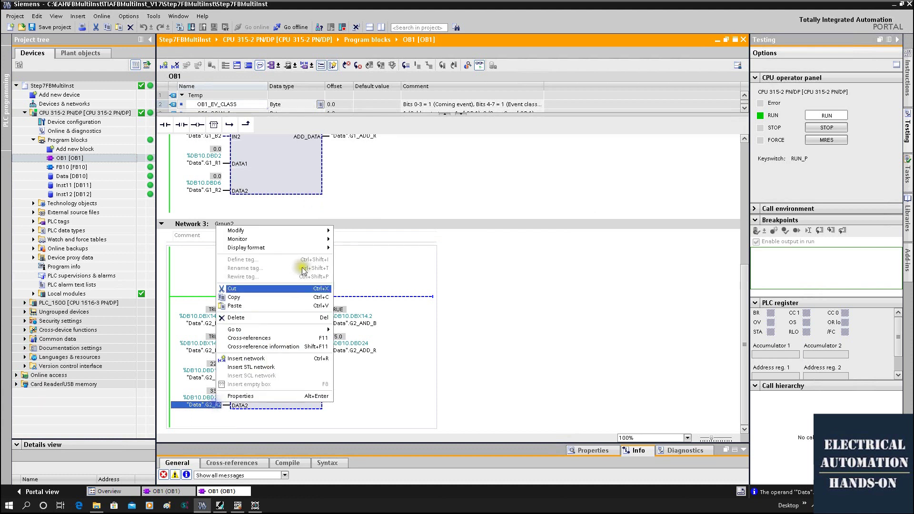
click(485, 302)
right_click(224, 403)
mouse_move(286, 231)
click(362, 245)
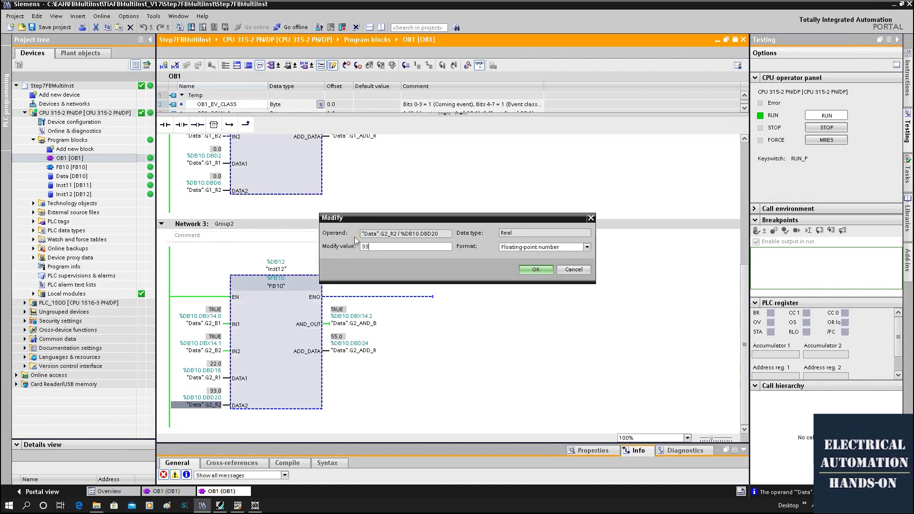
key(Escape)
Step: Compare the monitored inputs and outputs of the two FB10 calls in networks 2 and 3 of OB1
click(216, 379)
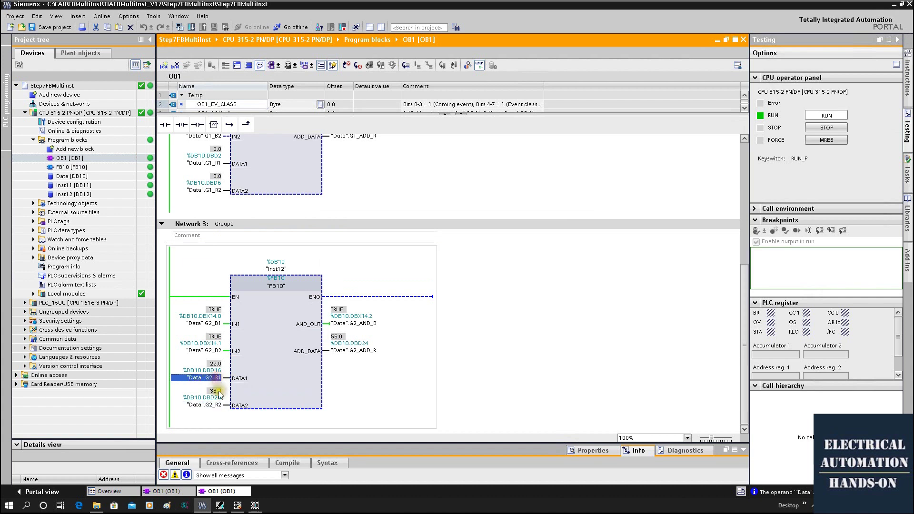
click(349, 352)
click(502, 353)
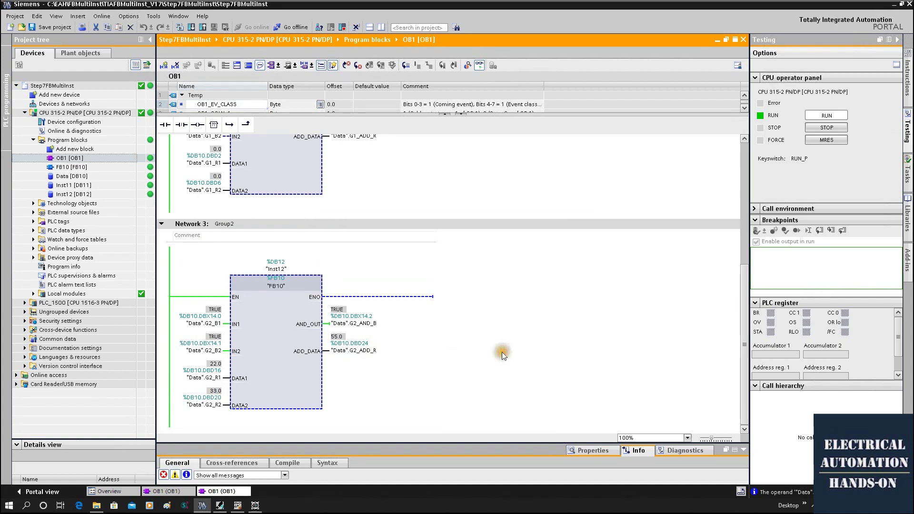
click(300, 313)
scroll(307, 305, up, 2)
click(292, 162)
scroll(295, 200, up, 4)
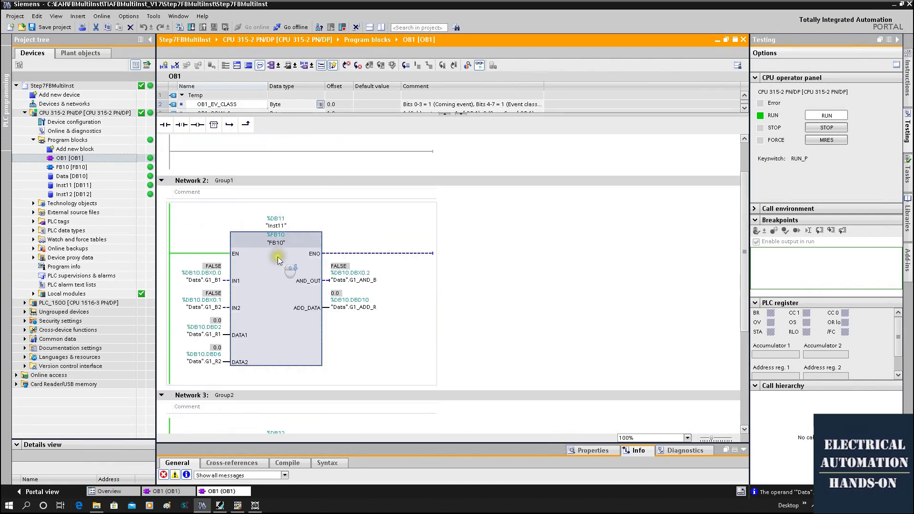
scroll(279, 255, down, 2)
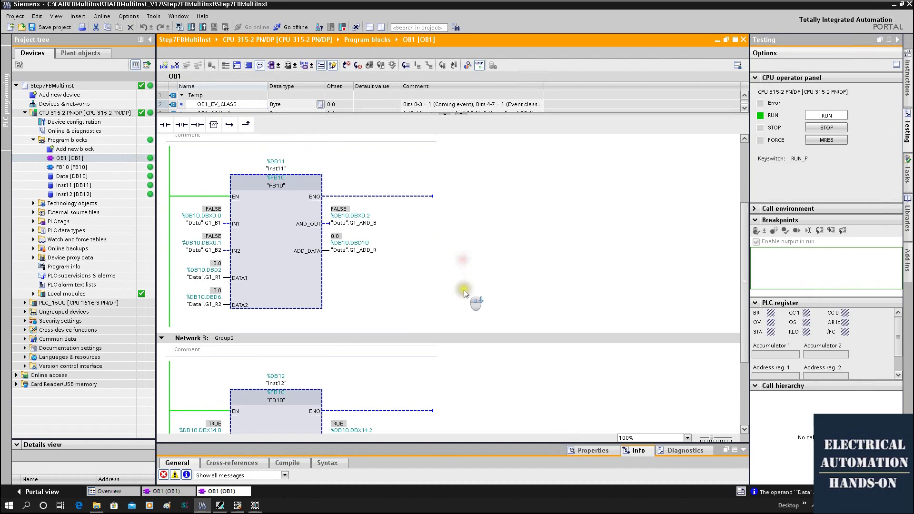
scroll(463, 289, down, 4)
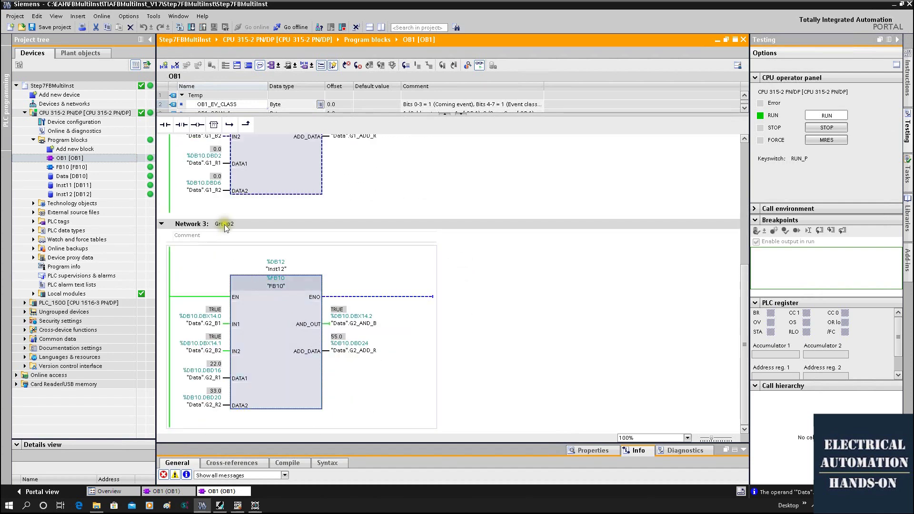
Step: Open FB10 from its "Inst12" call in network 3 of OB1 and turn on monitoring
double_click(269, 307)
click(333, 247)
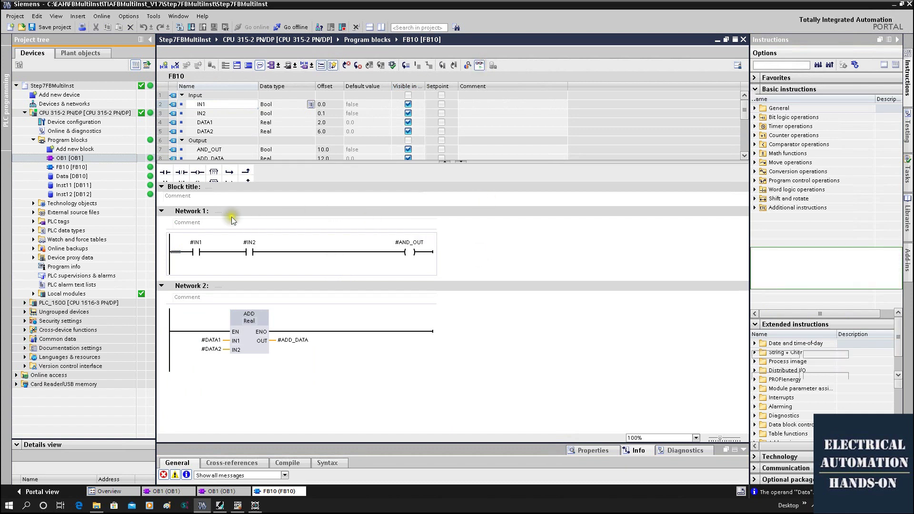
key(ctrl+t)
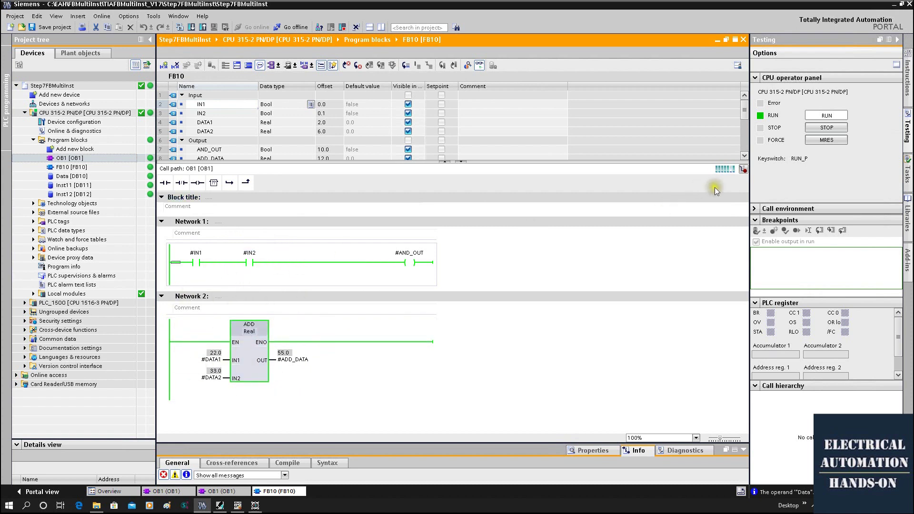
Step: Switch FB10's monitoring from the call path to the instance data block Inst11 [DB11]
click(744, 169)
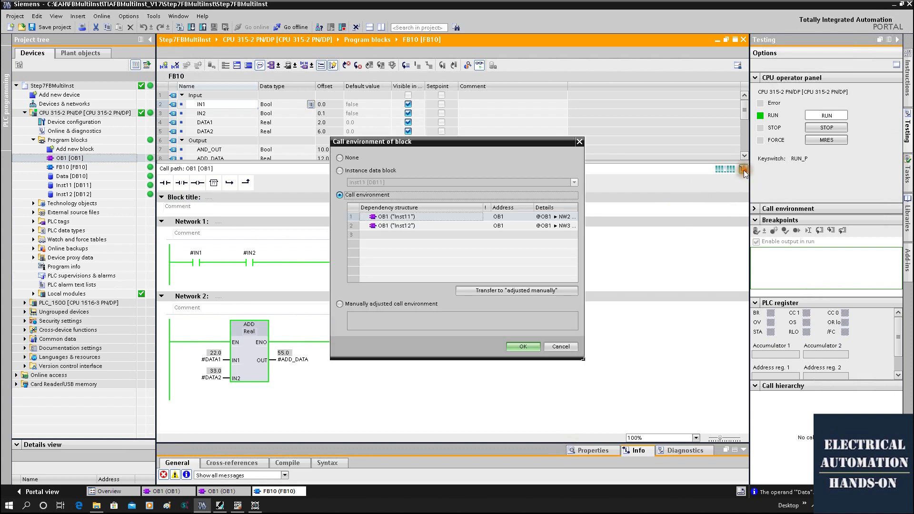
click(341, 171)
click(359, 182)
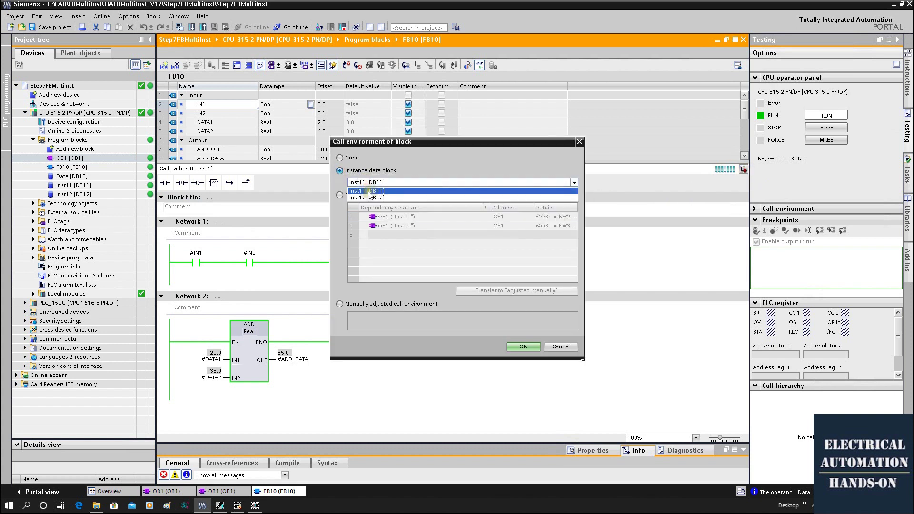
click(368, 191)
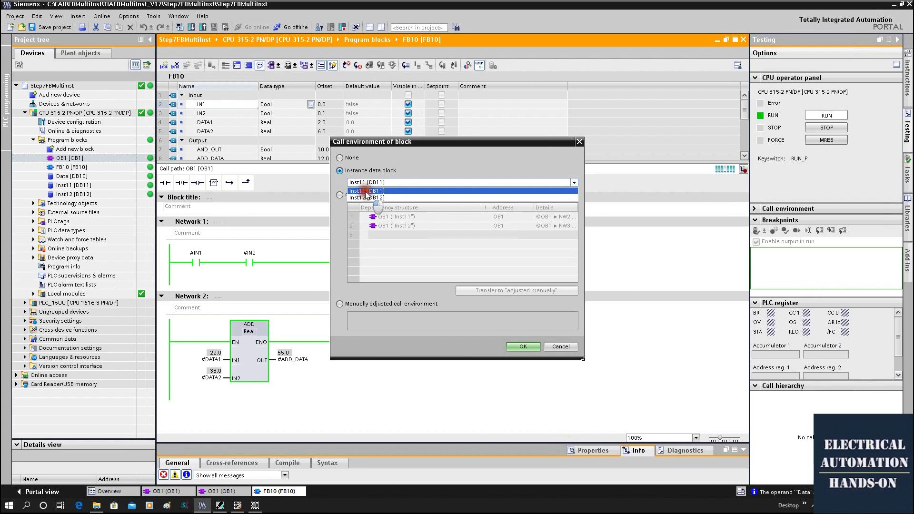
click(521, 348)
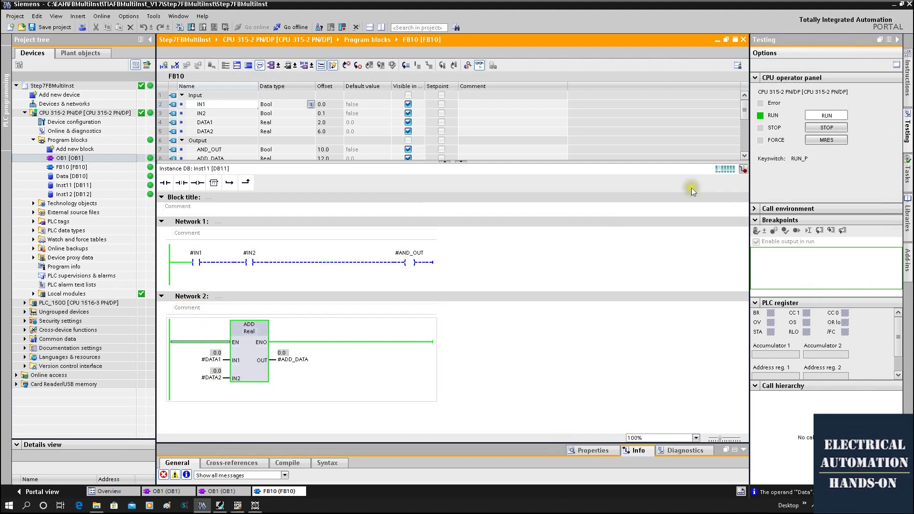
Step: Set FB10's monitoring to the call environment OB1 ("Inst12") in network 3
click(744, 169)
click(367, 182)
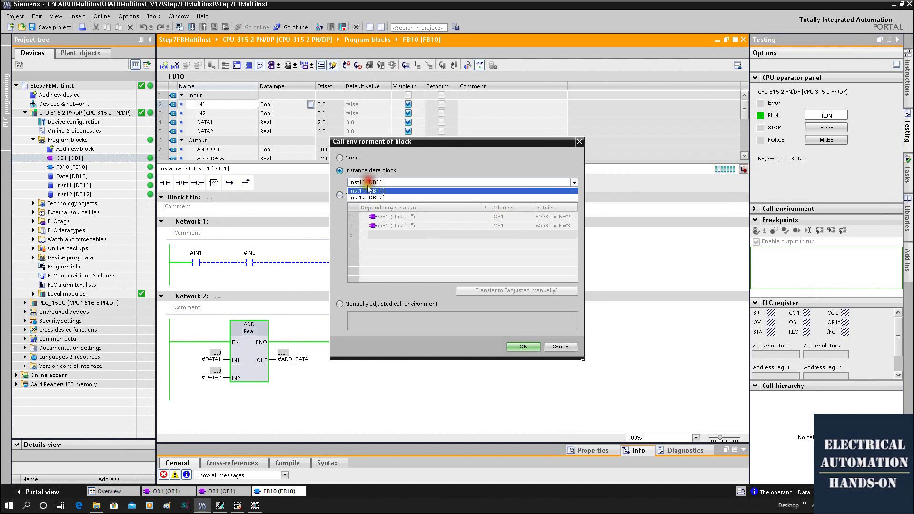
click(340, 195)
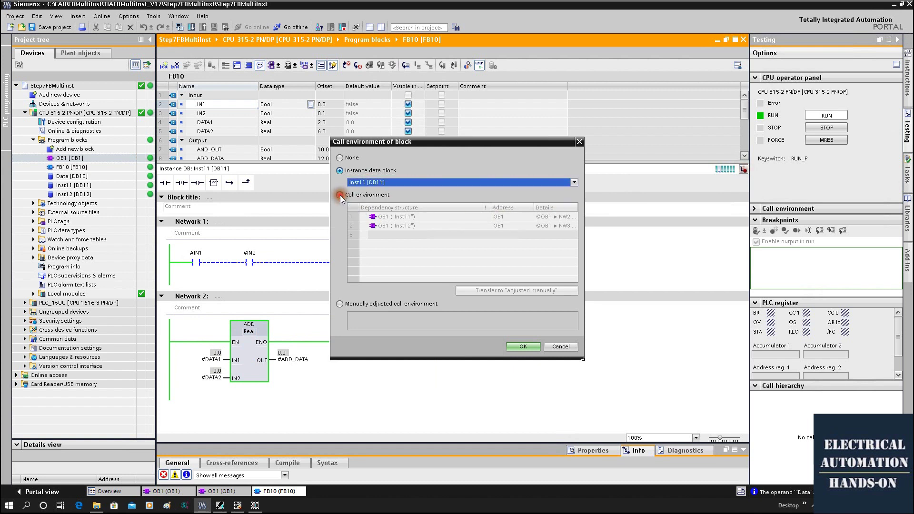
click(340, 195)
click(386, 226)
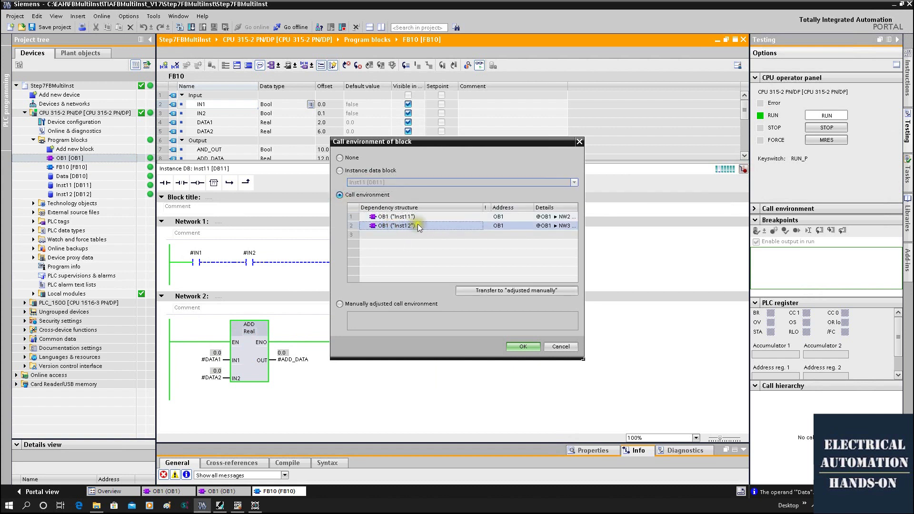
click(523, 347)
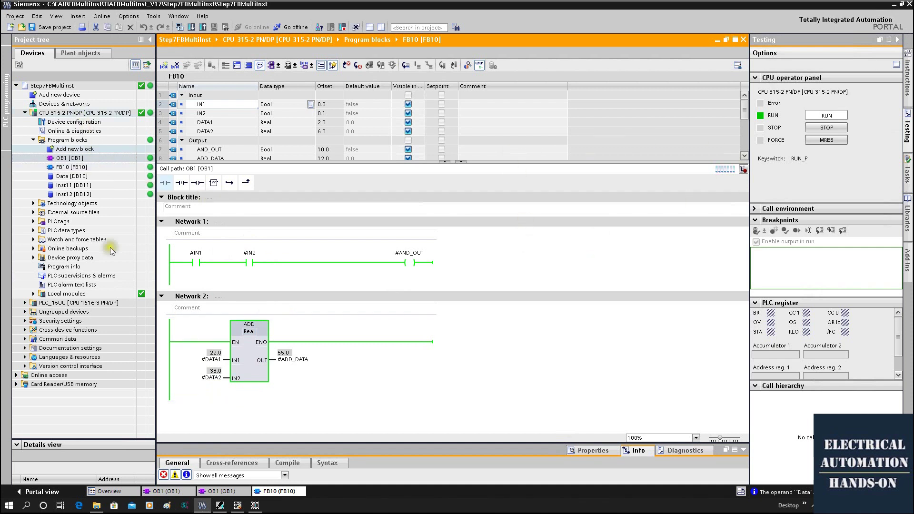
Step: Close FB10 and return to the FB10 call in network 3 of OB1
click(546, 252)
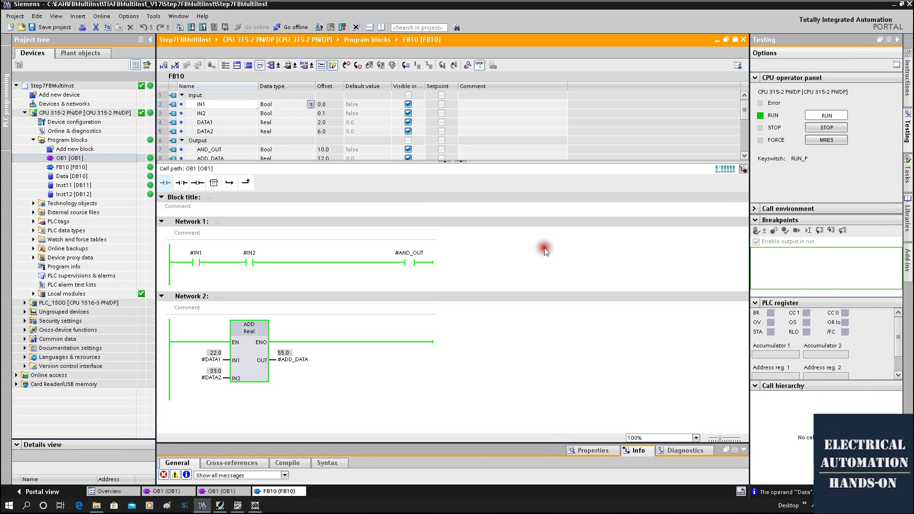
click(744, 41)
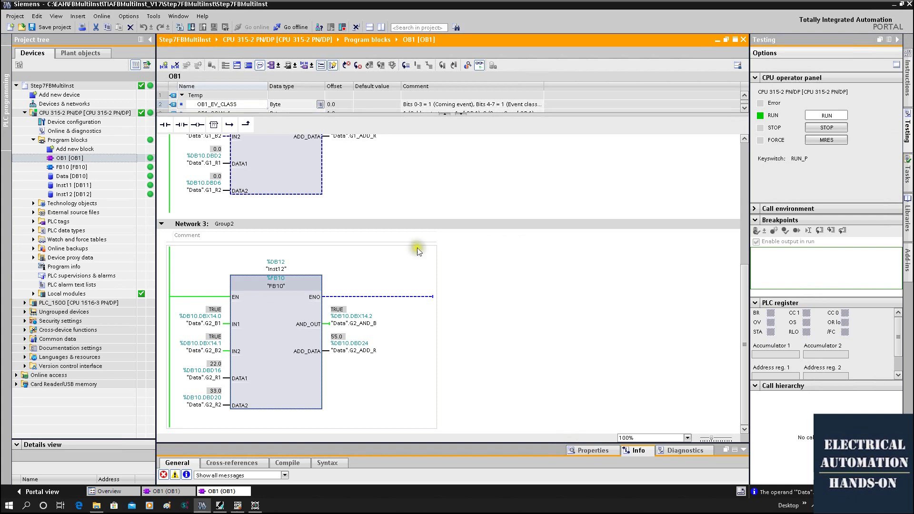
click(550, 248)
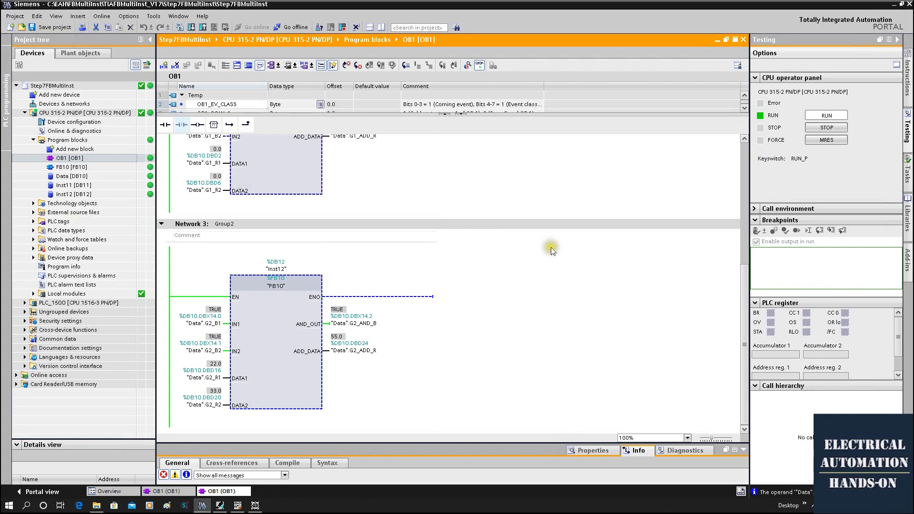